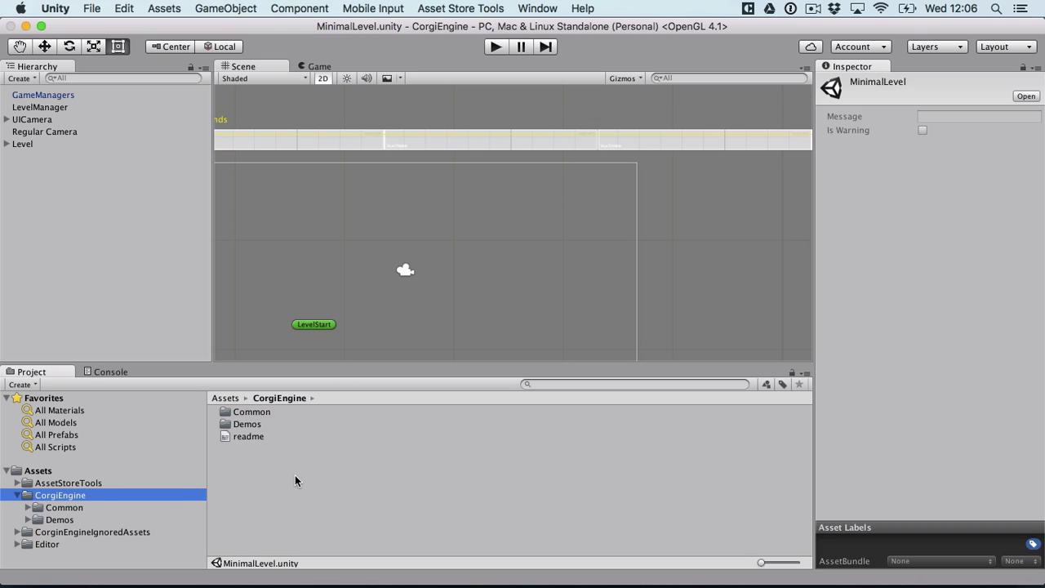
# Browse the CorgiEngine Common folder and its Scripts subfolder, highlight MMTools, and collapse Common again
pyautogui.click(106, 508)
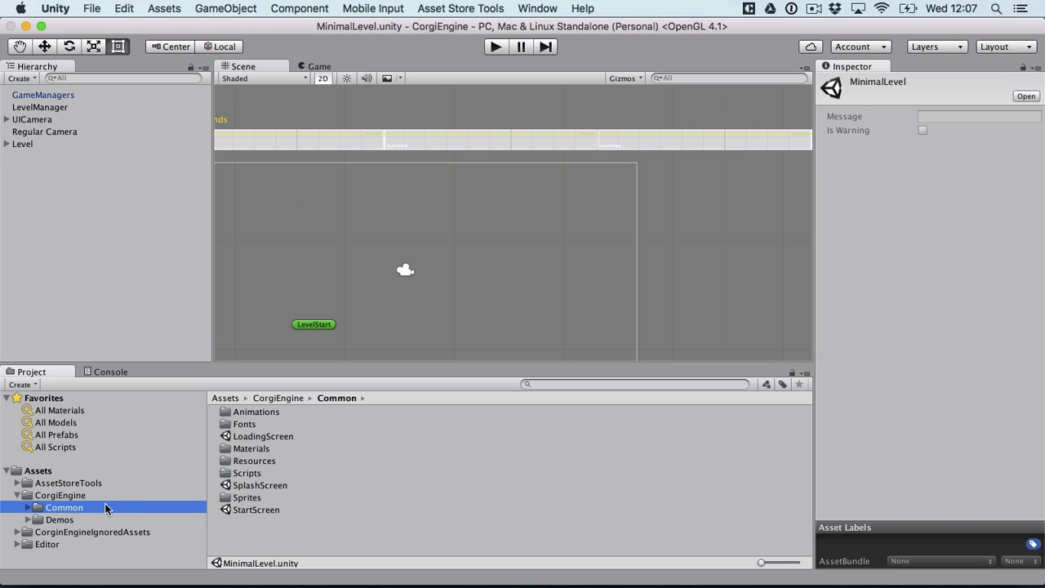
pyautogui.doubleClick(250, 473)
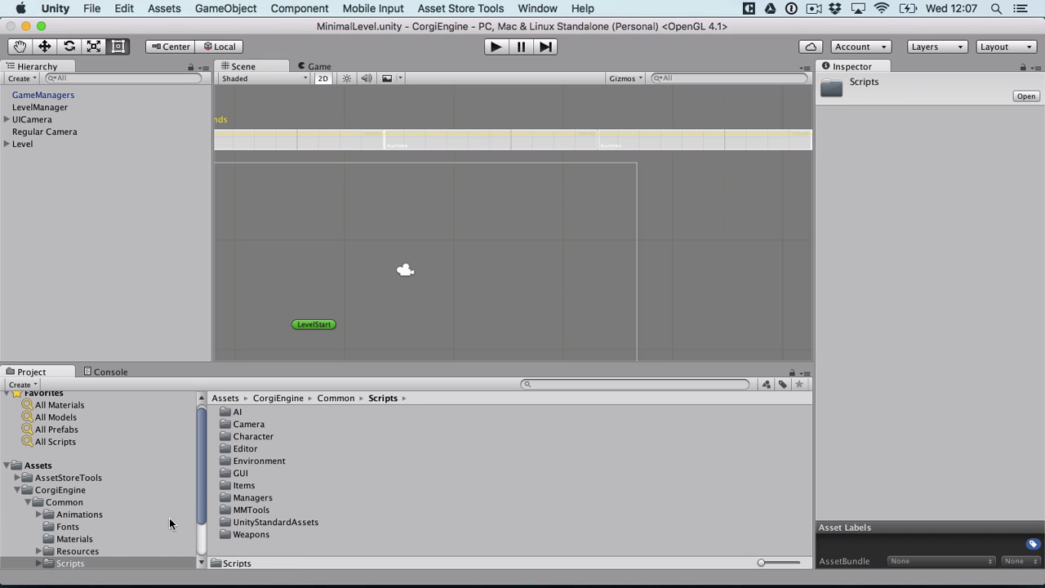
pyautogui.click(260, 510)
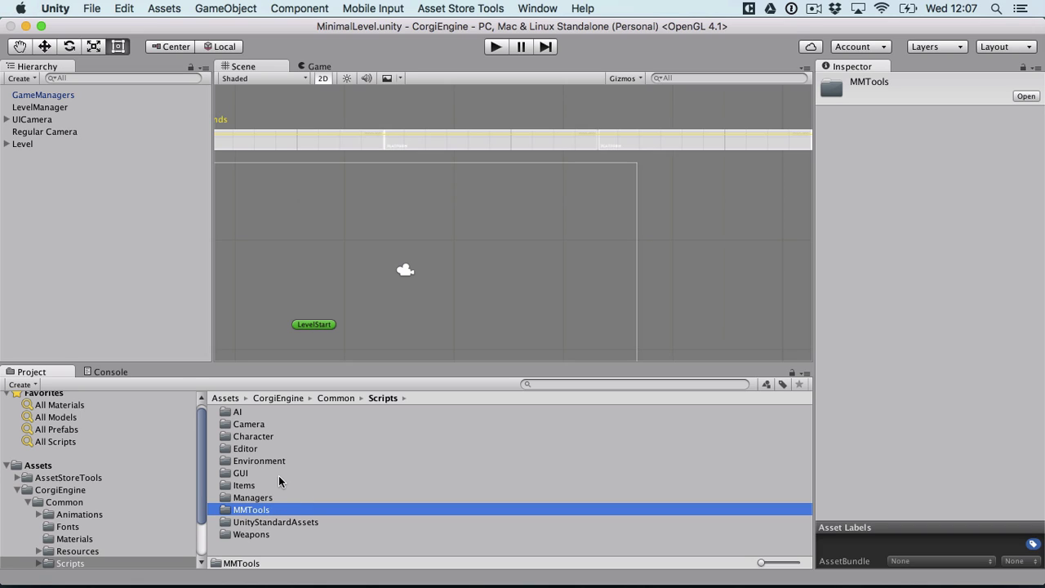
pyautogui.click(59, 503)
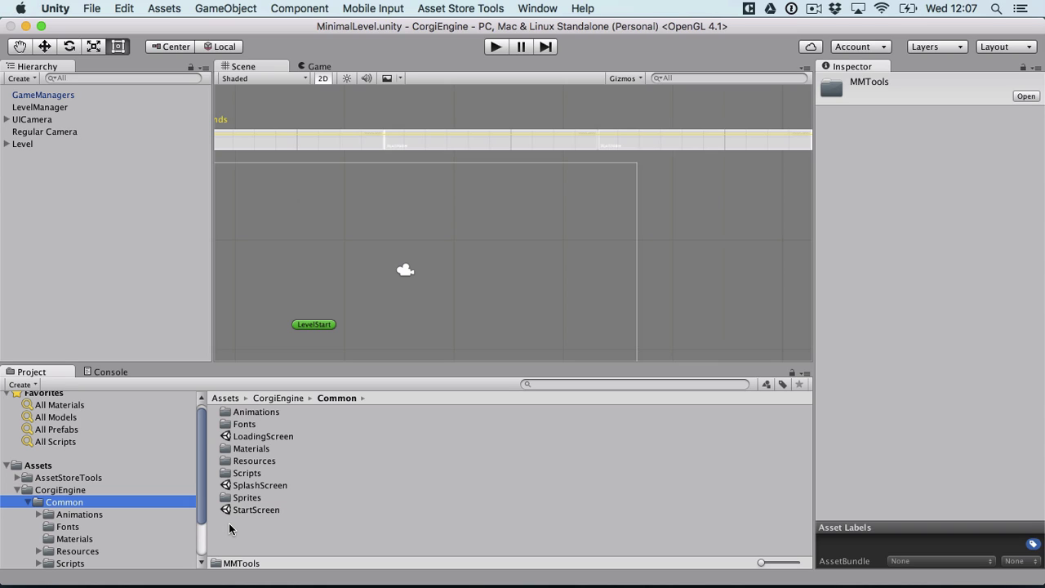
pyautogui.click(27, 502)
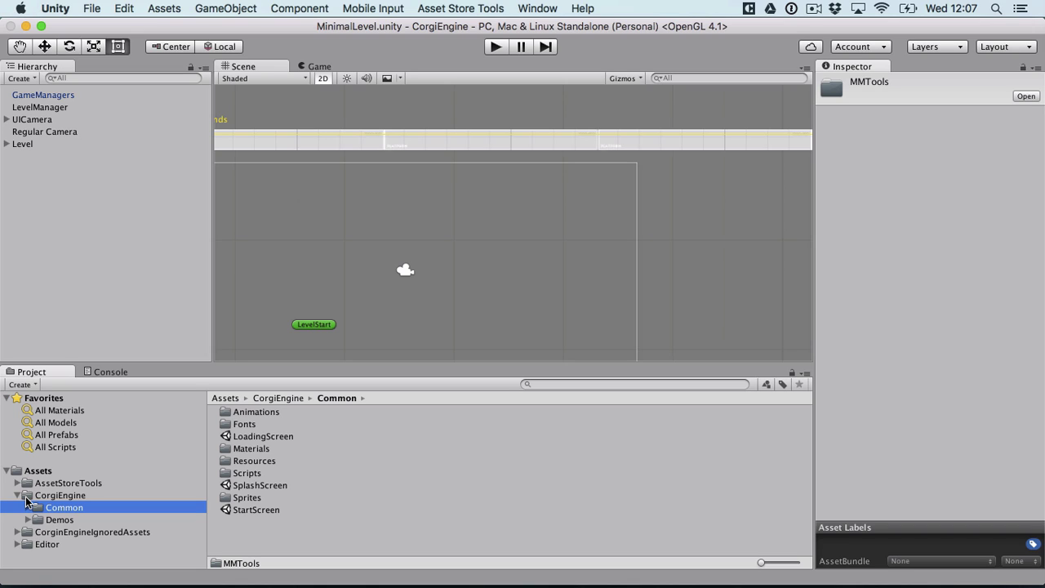
# Look through the Demos folder's Corgi2D demo and its Scripts subfolder, and collapse Corgi2D in the folder tree
pyautogui.click(56, 521)
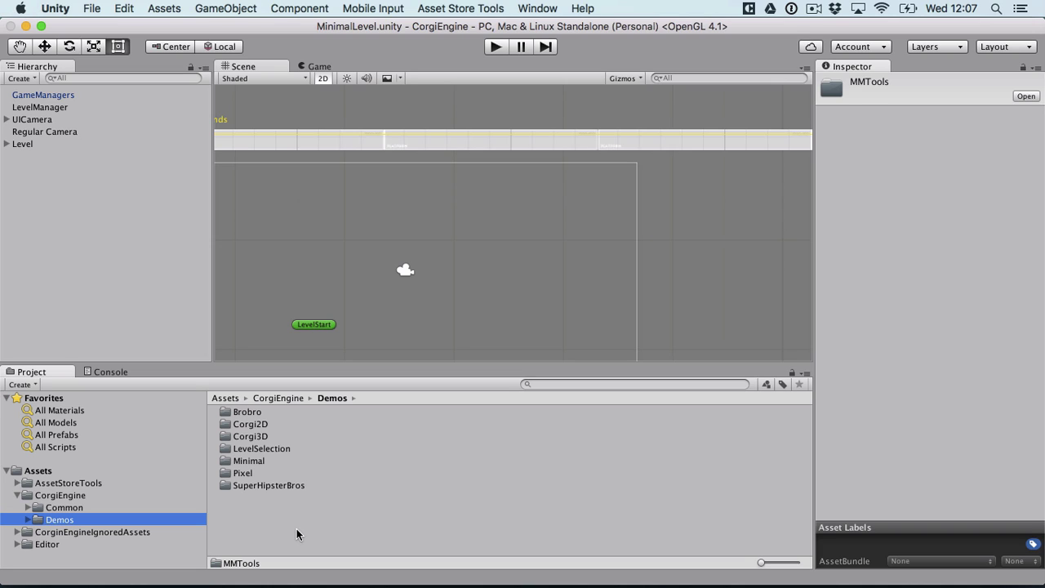
pyautogui.doubleClick(247, 423)
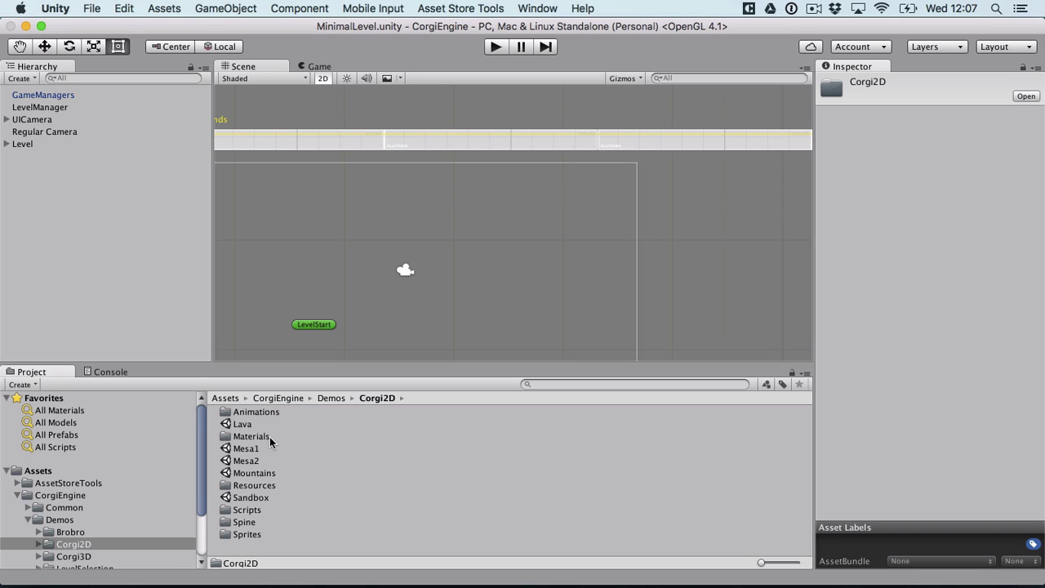
pyautogui.doubleClick(252, 508)
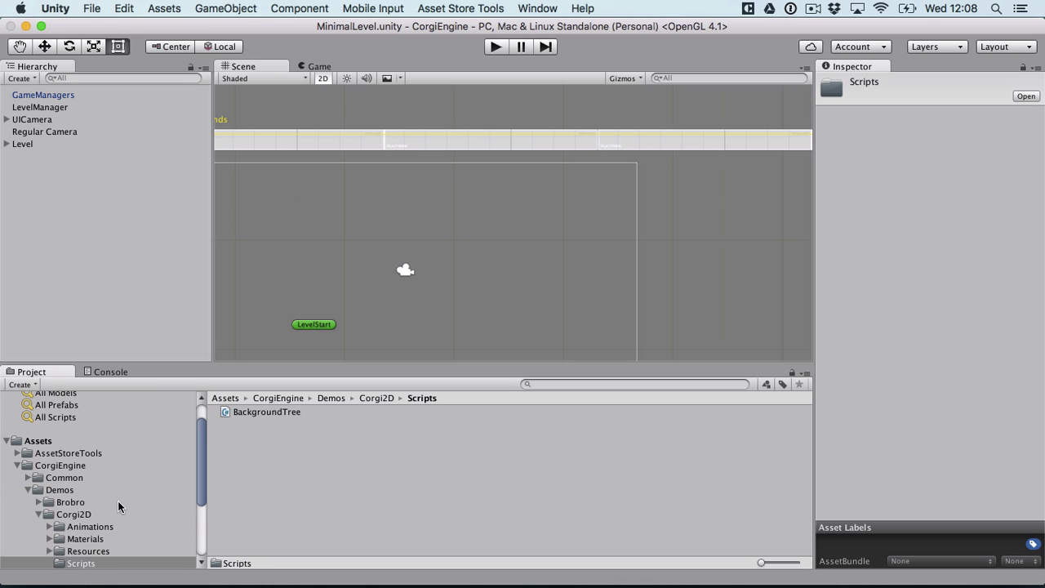
pyautogui.click(88, 516)
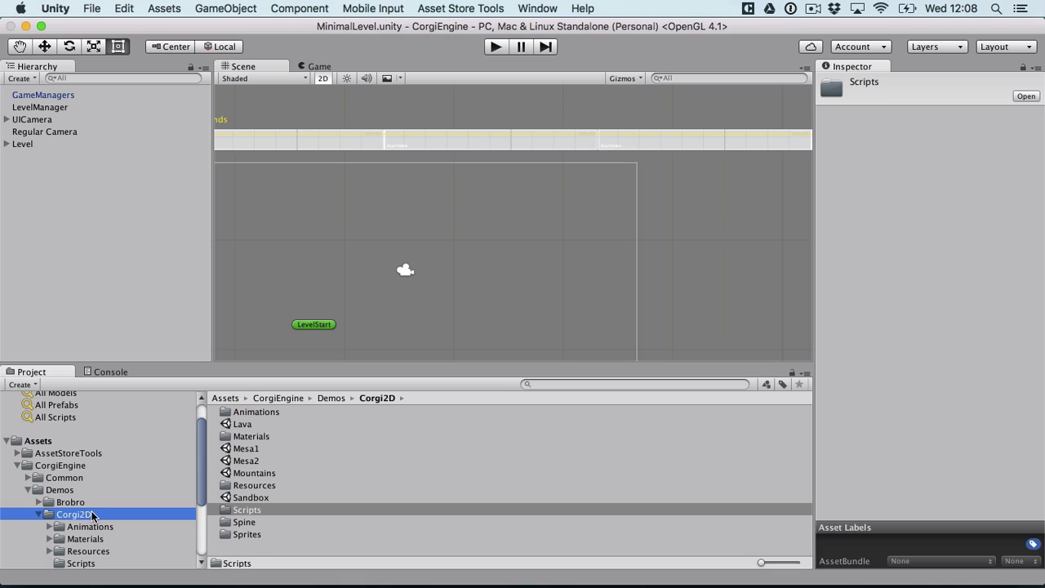
pyautogui.scroll(-3, 92, 514)
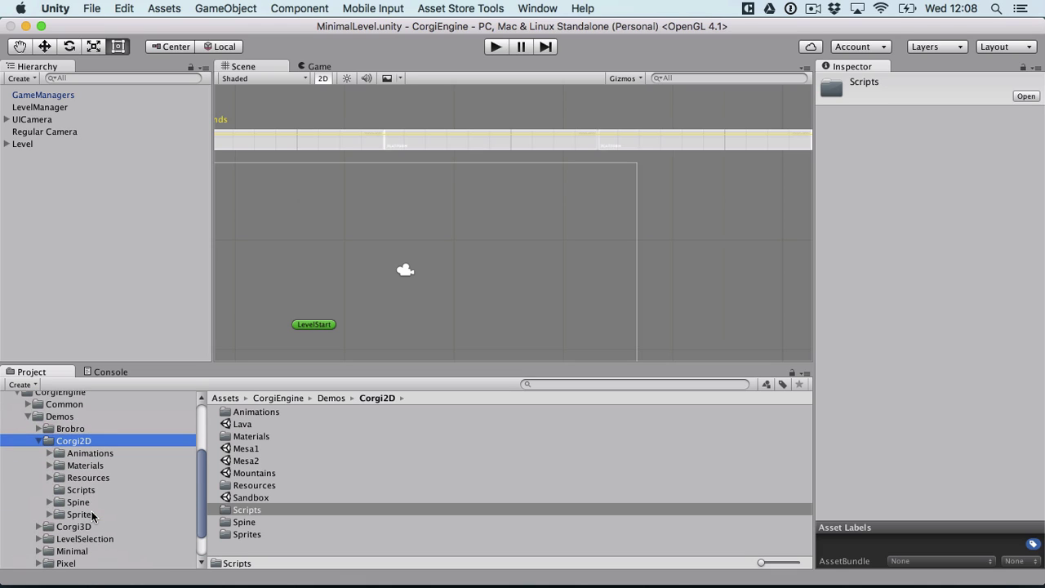
pyautogui.click(38, 442)
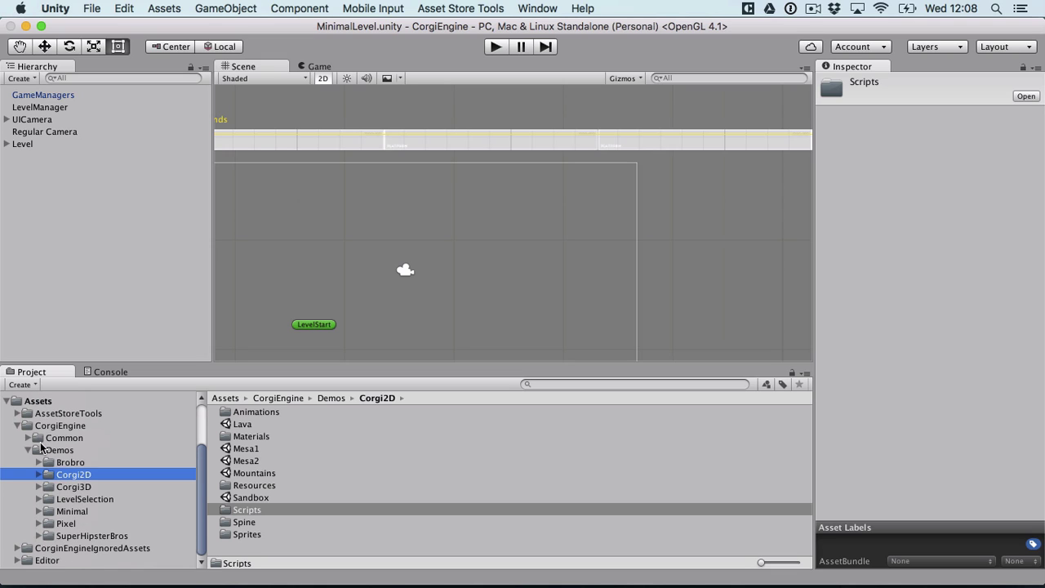
# Show the Minimal demo's contents, select the MinimalLevel scene asset, and bring the level's corner into the scene view
pyautogui.click(72, 511)
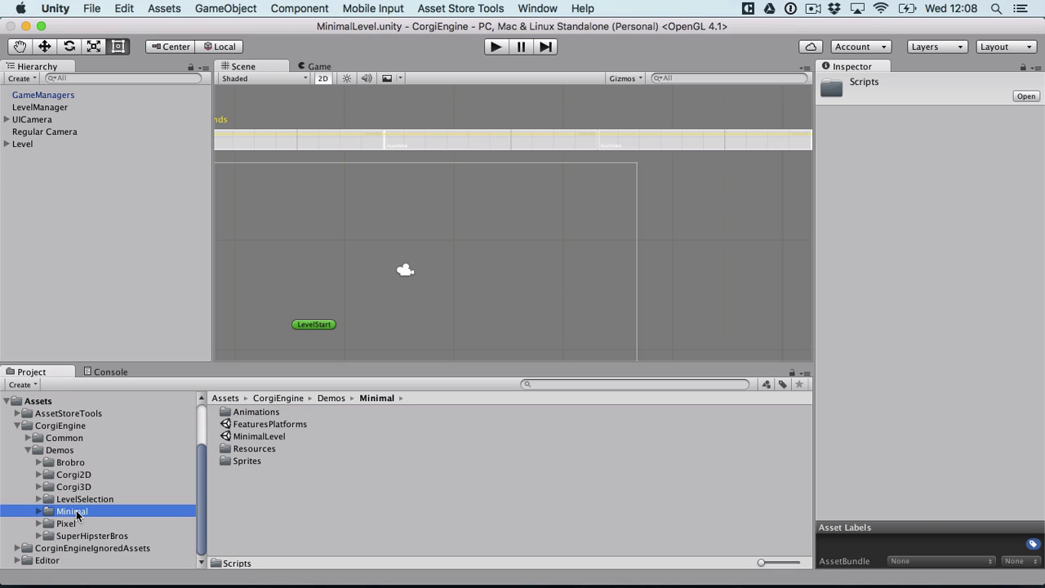
pyautogui.click(254, 436)
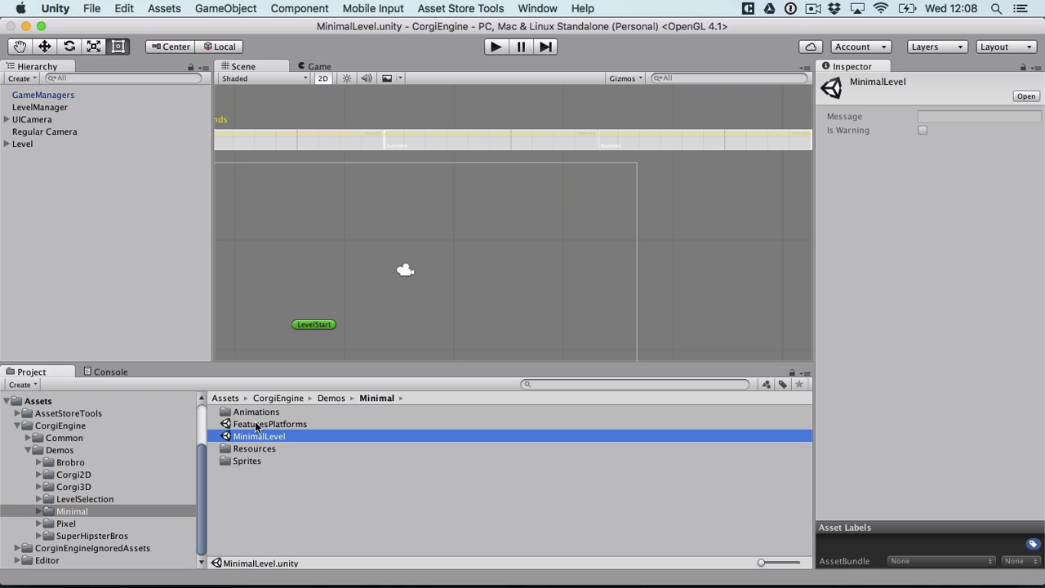
pyautogui.middleClick(430, 231)
pyautogui.moveTo(430, 231); pyautogui.dragTo(501, 191, button='middle')
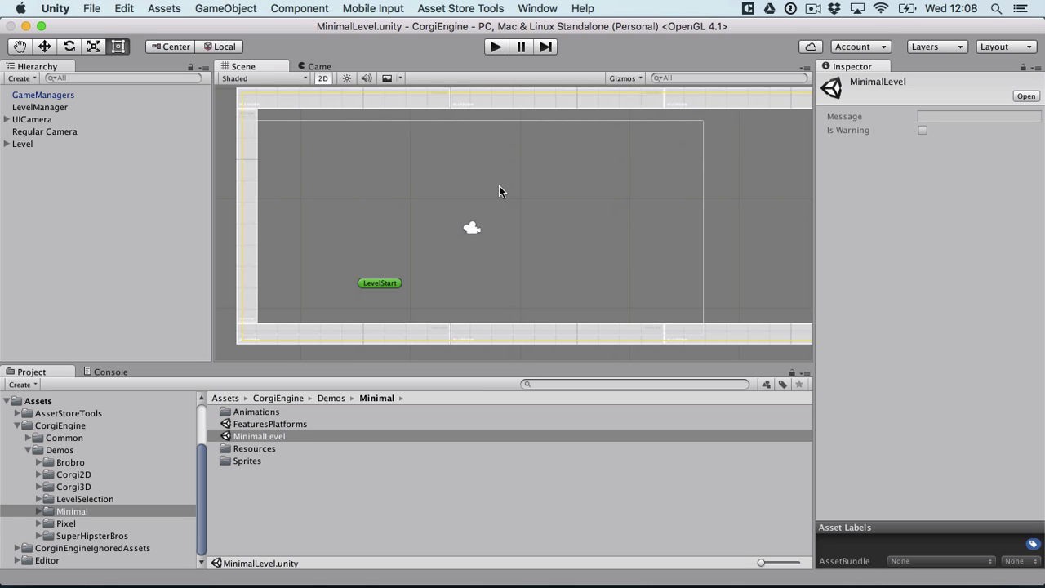
# Inspect GameManagers, LevelManager, UICamera, Regular Camera and Level in turn, including Level's OptionalPlatforms children, and collapse Level again
pyautogui.click(65, 96)
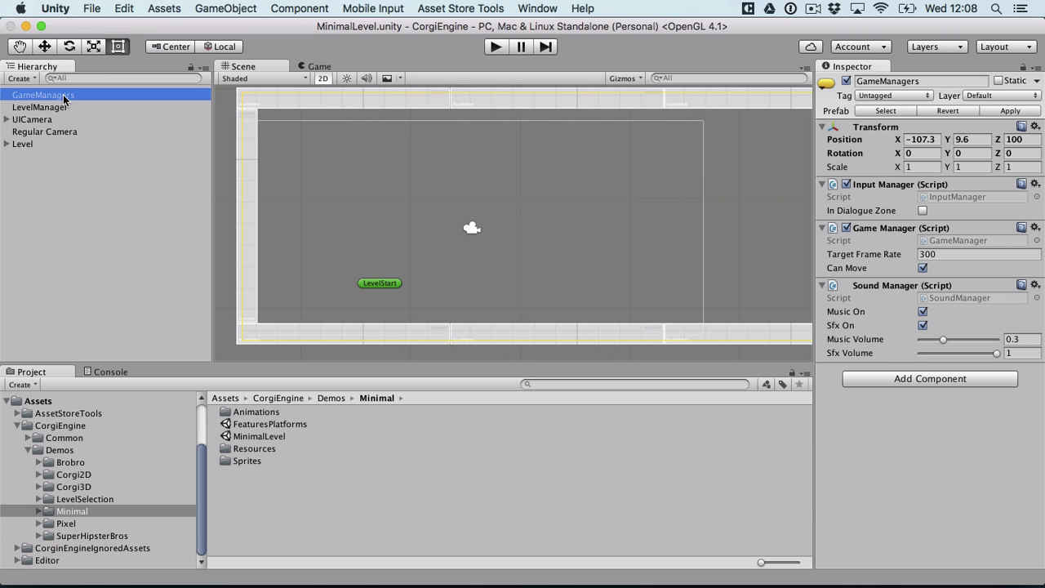
pyautogui.press('Down')
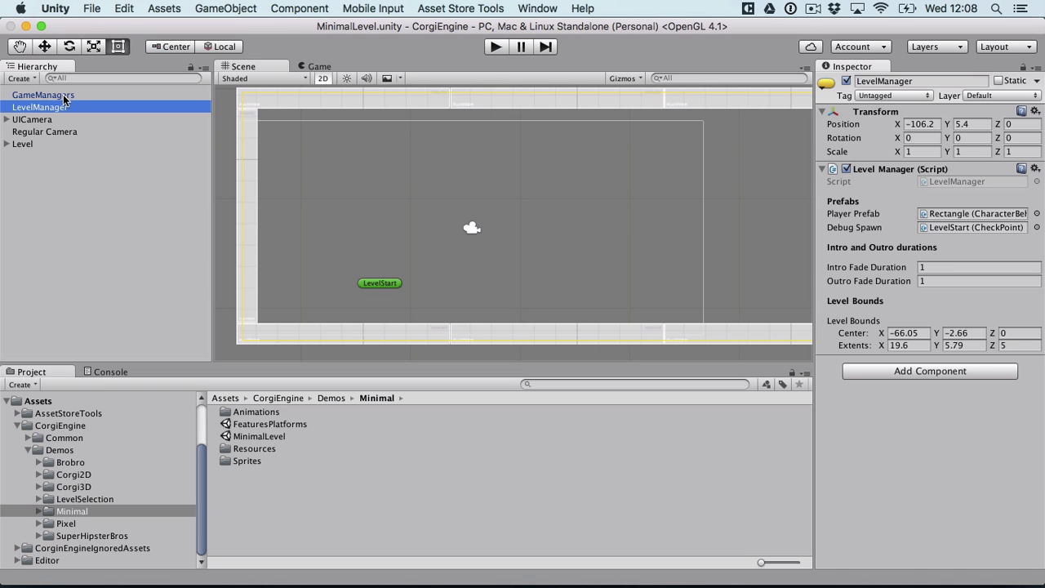
pyautogui.press('Down')
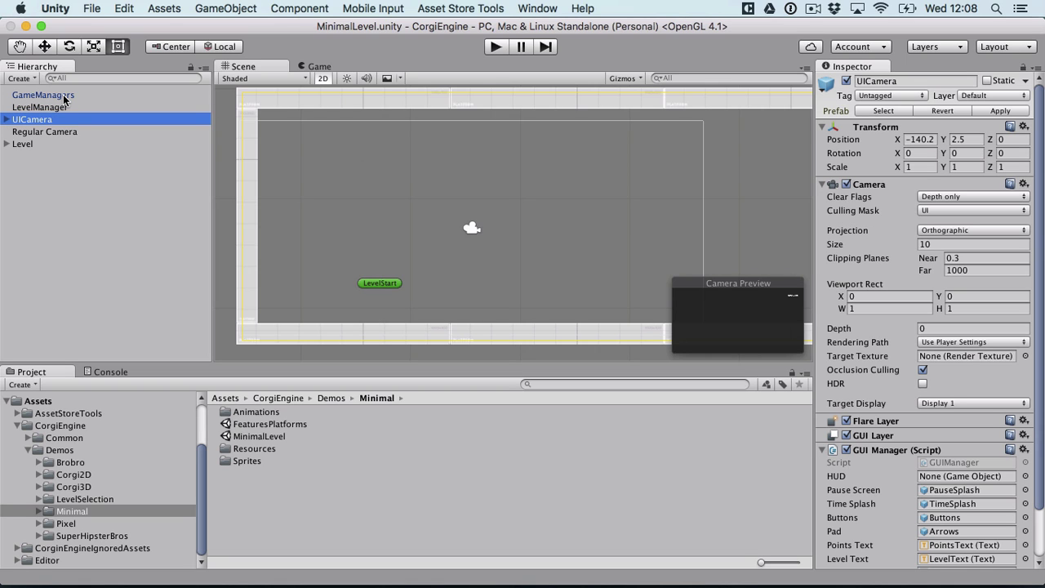
pyautogui.press('Down')
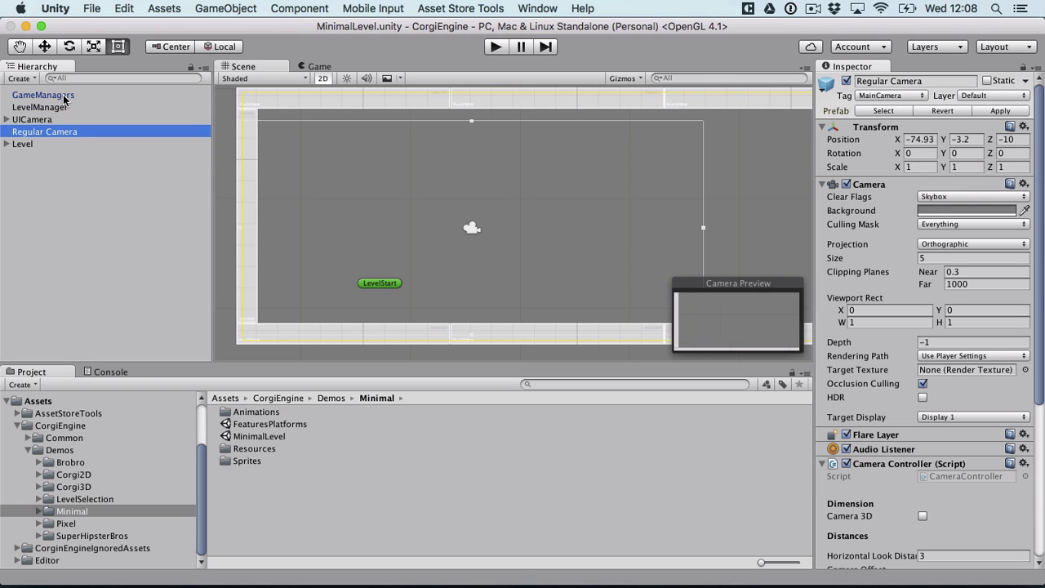
pyautogui.press('Down')
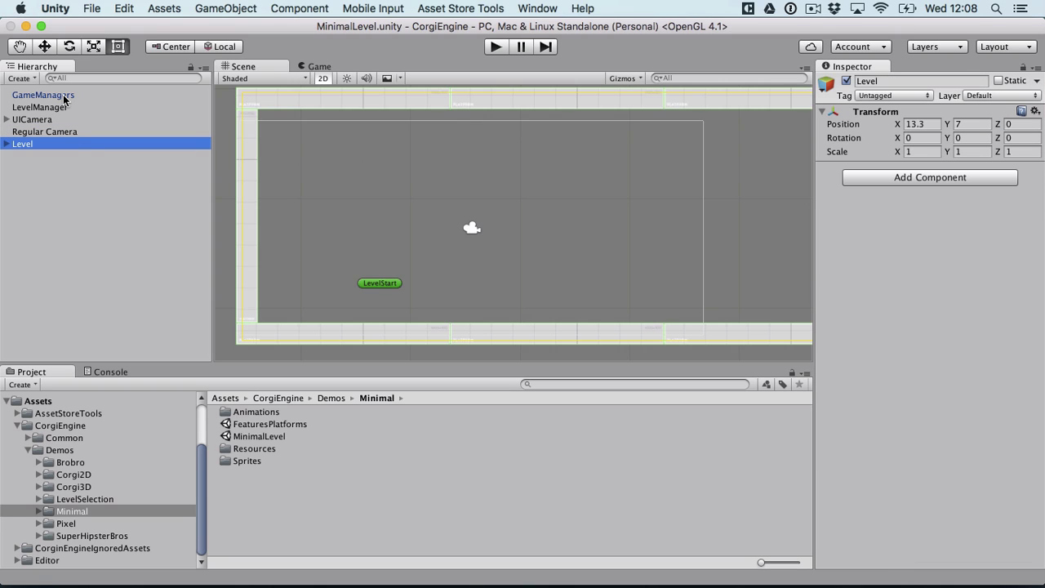
pyautogui.press('Right')
pyautogui.press('Down')
pyautogui.press('Right')
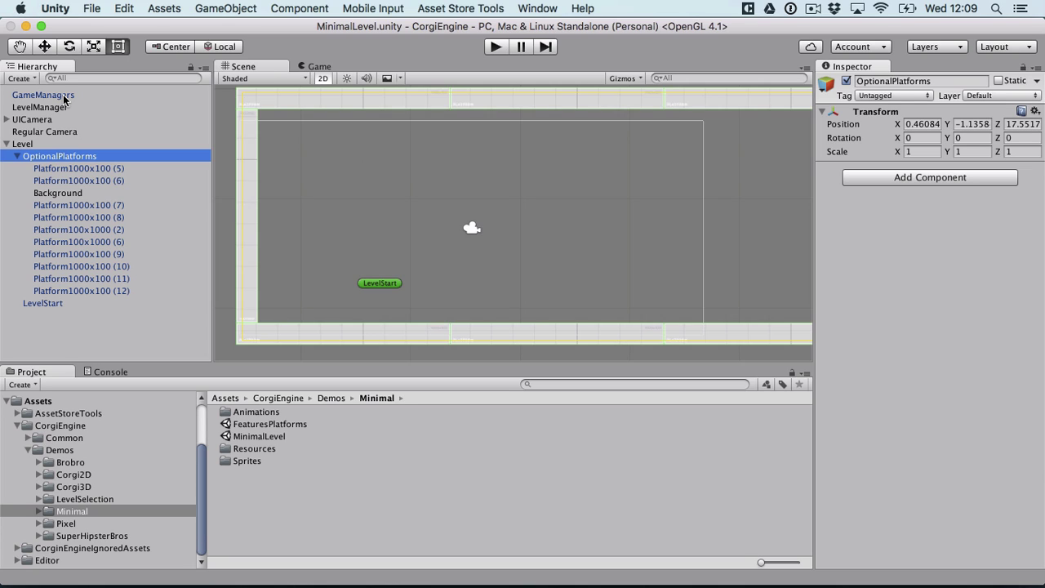
pyautogui.press('Left')
pyautogui.press('Left')
pyautogui.press('Left')
# Playtest the MinimalLevel scene by moving the rectangle character back and forth and jumping, and stop play mode
pyautogui.click(494, 48)
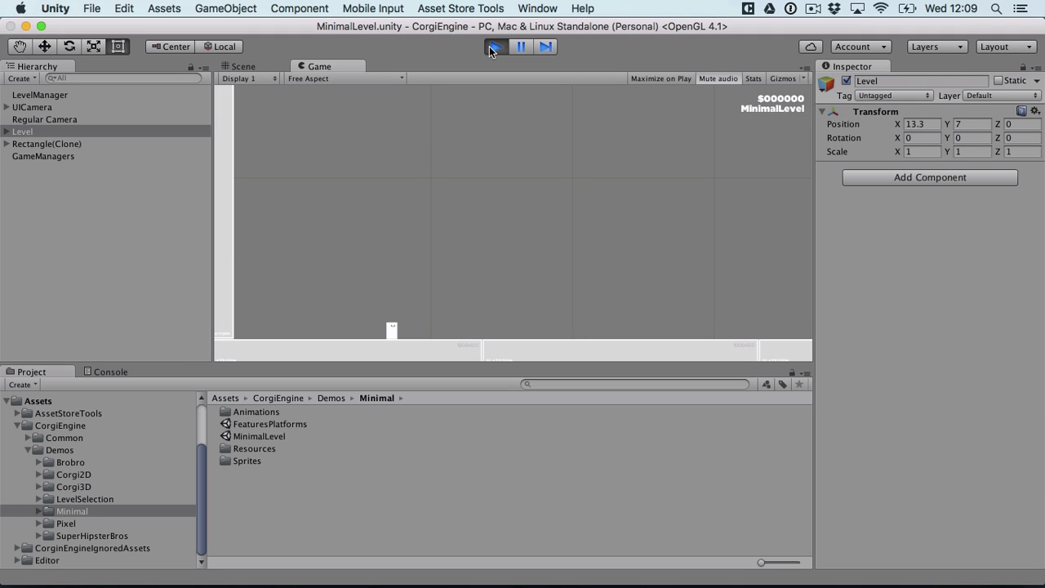
pyautogui.press('Right')
pyautogui.press('Right')
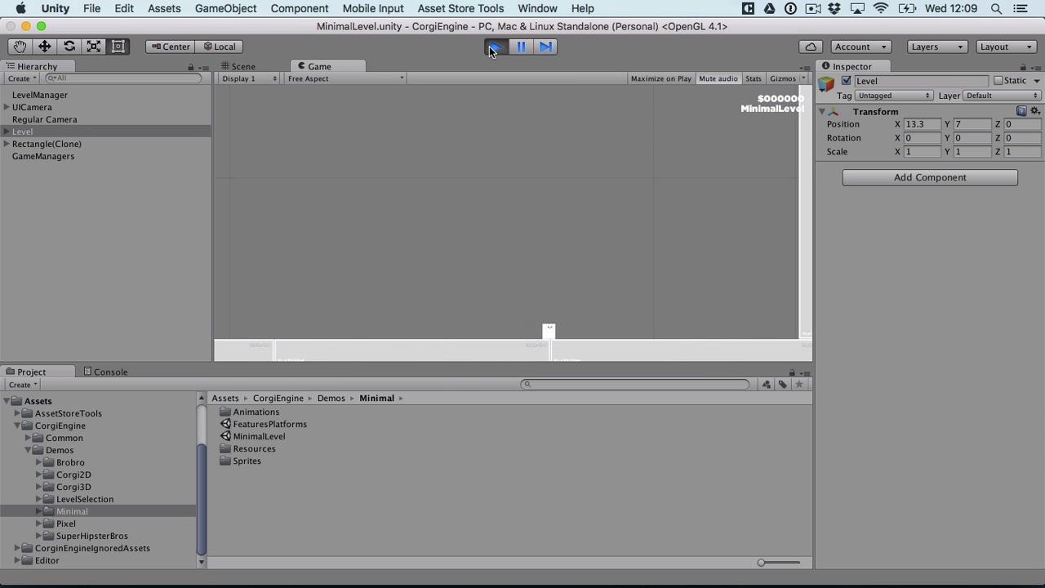
pyautogui.press('space')
pyautogui.press('space')
pyautogui.press('Left')
pyautogui.press('Left')
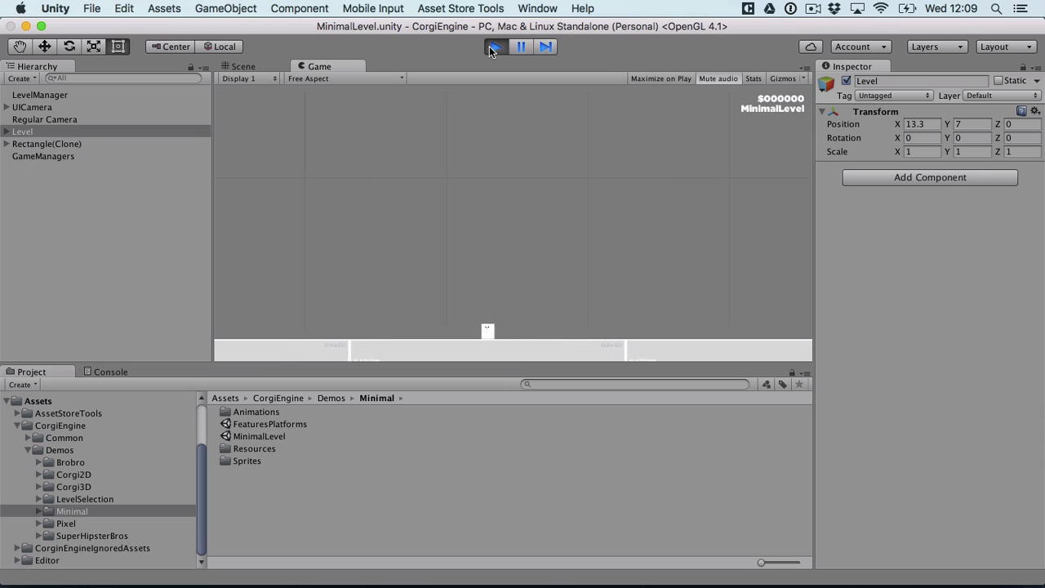
pyautogui.press('Left')
pyautogui.press('space')
pyautogui.press('space')
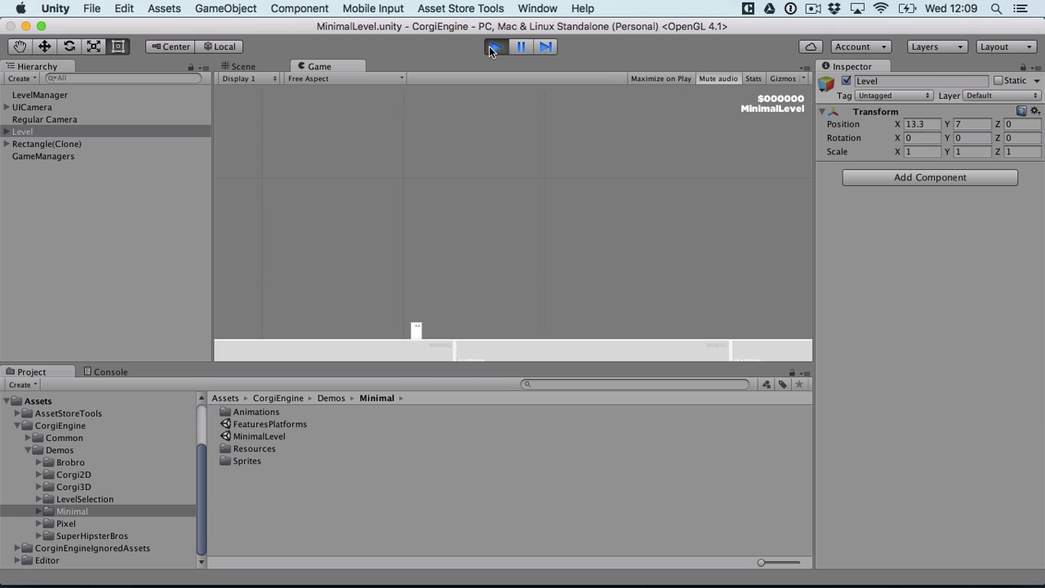
pyautogui.press('Right')
pyautogui.press('Left')
pyautogui.press('Right')
pyautogui.press('Left')
pyautogui.press('space')
pyautogui.press('space')
pyautogui.press('Right')
pyautogui.press('space')
pyautogui.press('v')
pyautogui.press('Right')
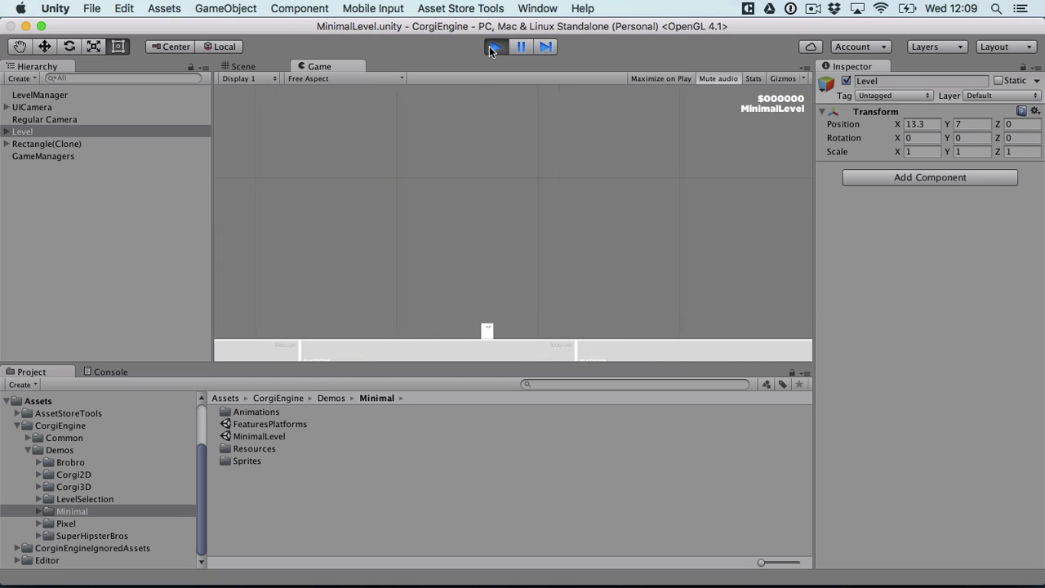
pyautogui.press('Left')
pyautogui.press('space')
pyautogui.press('Left')
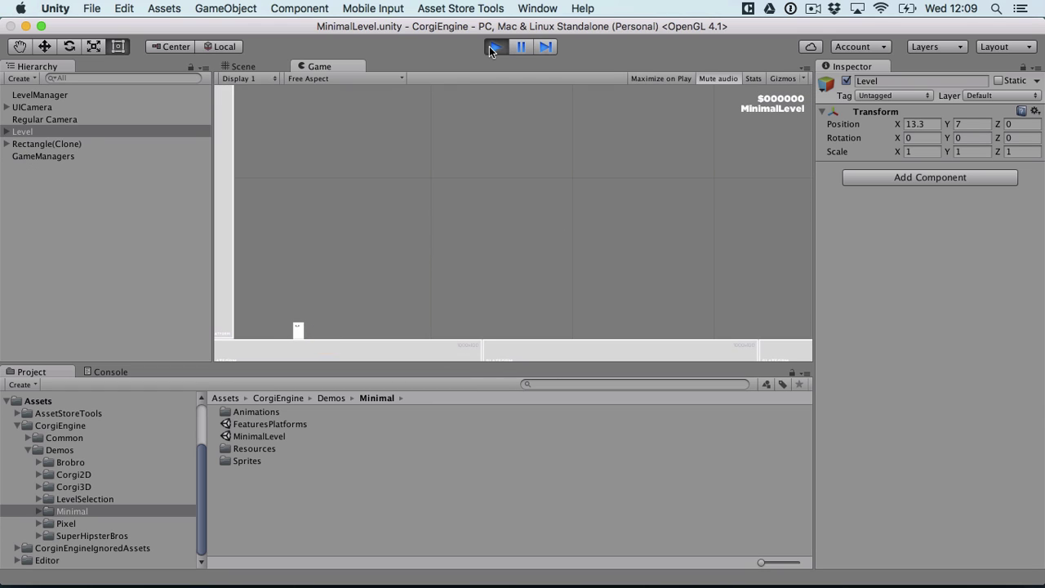
pyautogui.press('space')
pyautogui.press('Right')
pyautogui.click(493, 48)
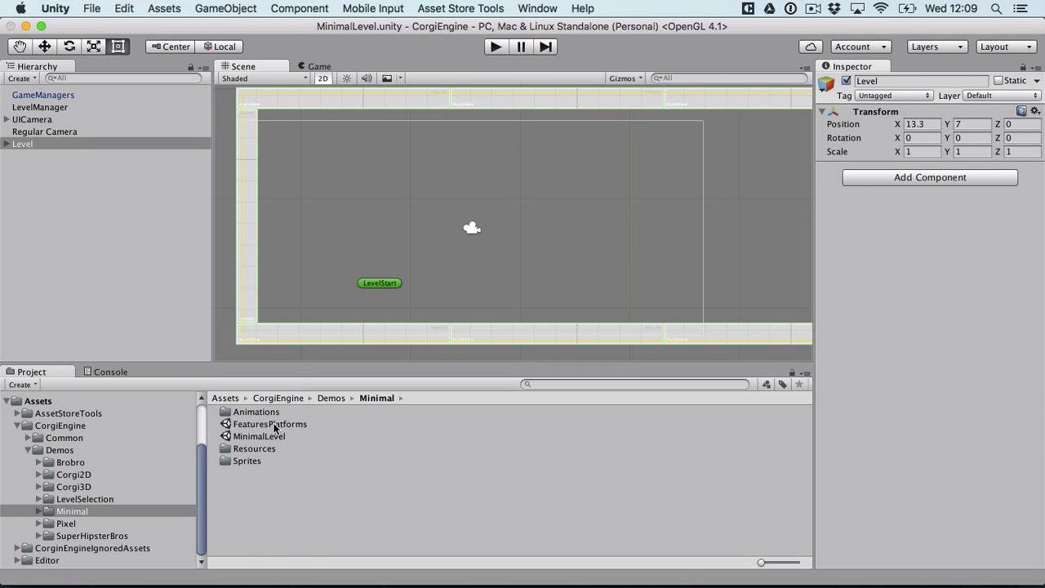
# Open the FeaturesPlatforms scene, start play mode, and walk the rectangle character over the first raised slope platform
pyautogui.doubleClick(275, 424)
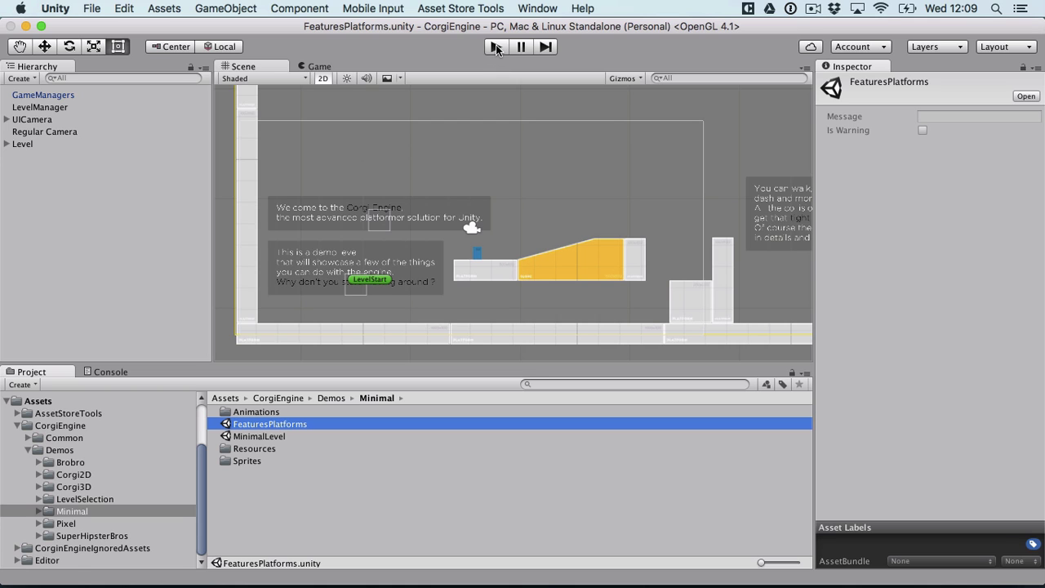
pyautogui.click(495, 46)
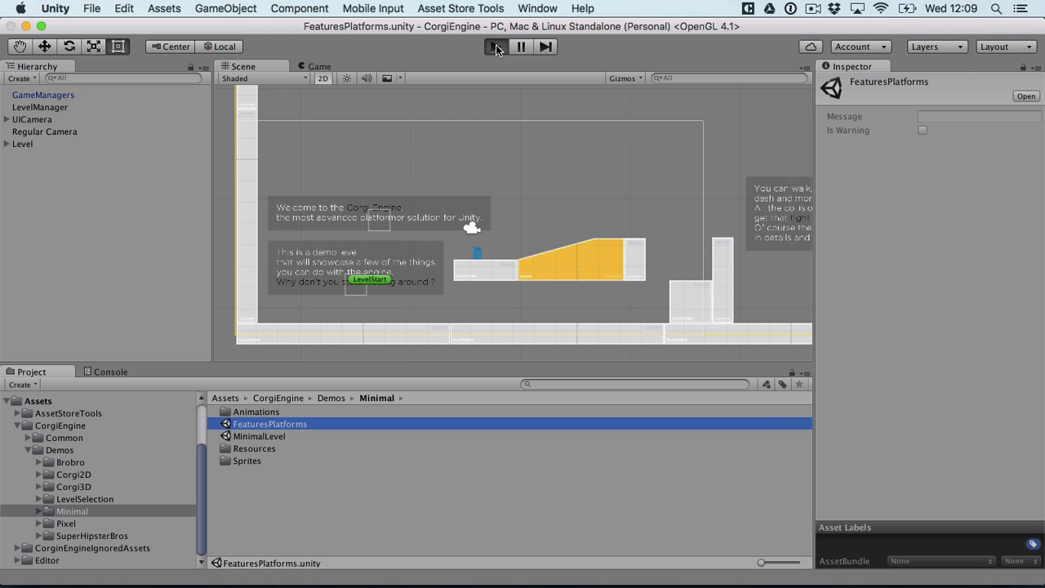
pyautogui.press('Right')
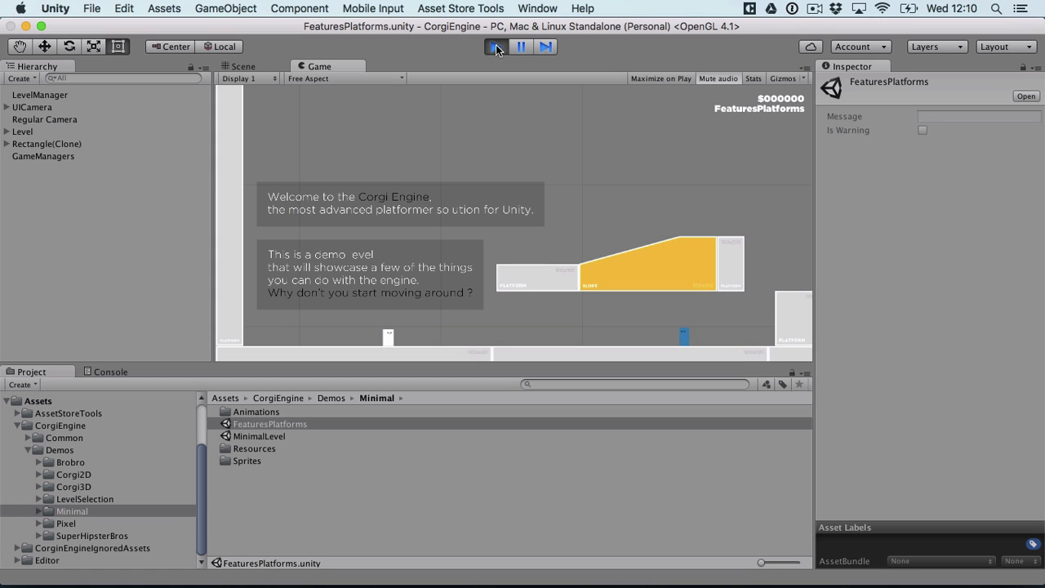
pyautogui.press('Right')
pyautogui.press('Left')
pyautogui.press('Right')
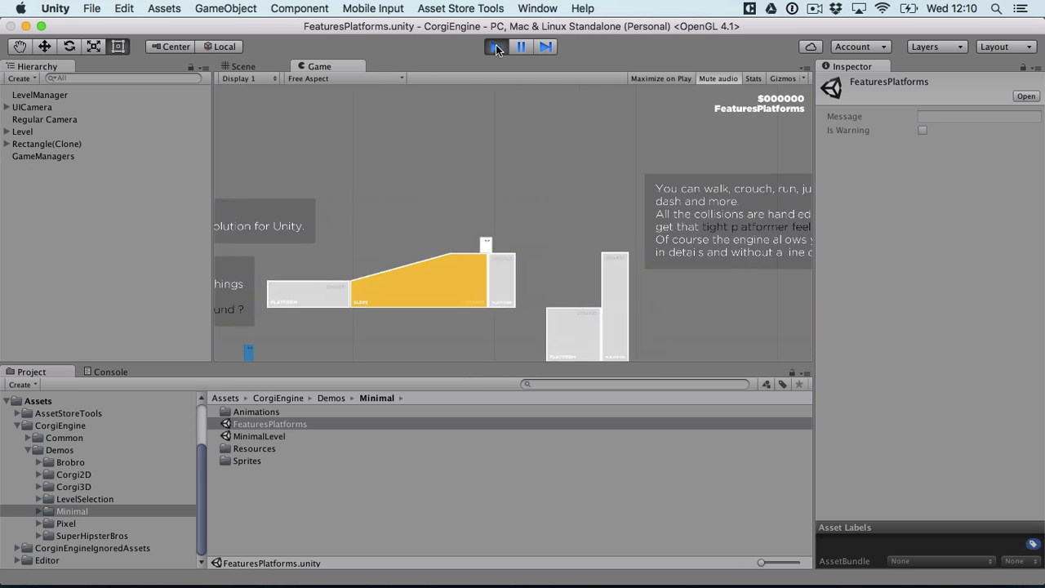
# Run the character into the collisions section and test jumping and landing on its tilted platforms and slopes
pyautogui.press('Right')
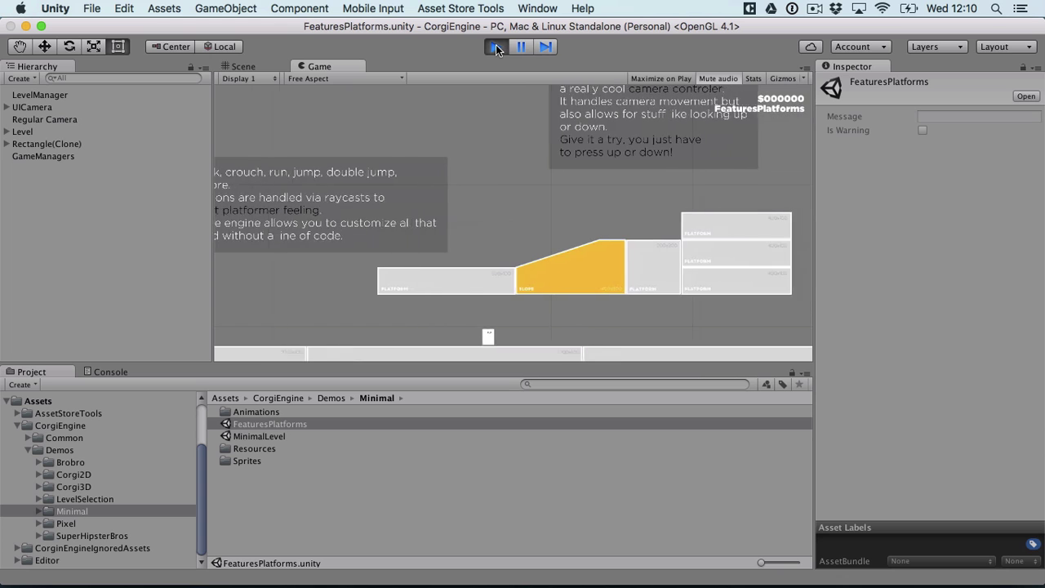
pyautogui.press('Right')
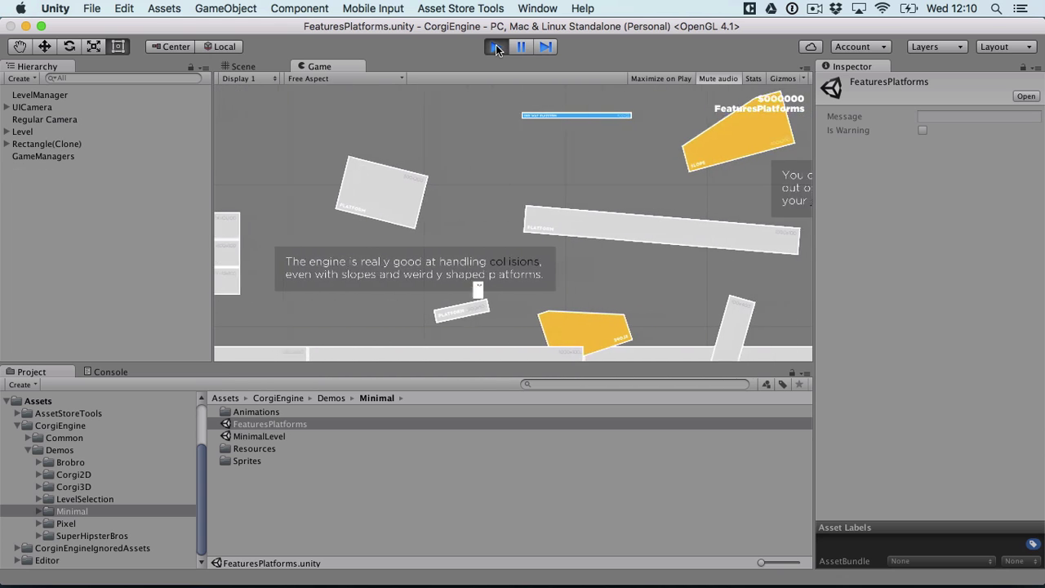
pyautogui.press('space')
pyautogui.press('Right')
pyautogui.press('space')
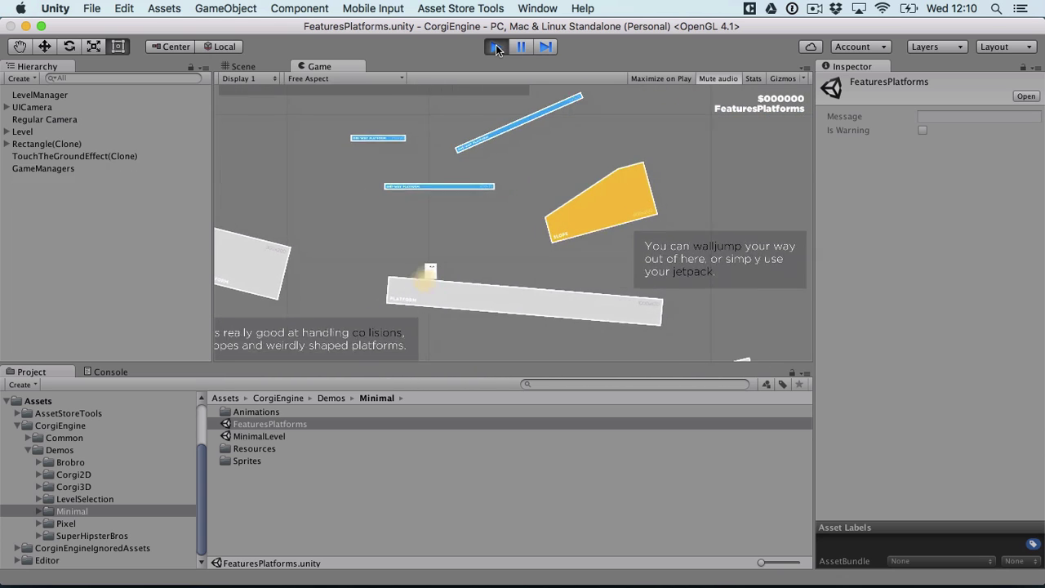
pyautogui.press('Right')
pyautogui.press('Left')
pyautogui.press('Right')
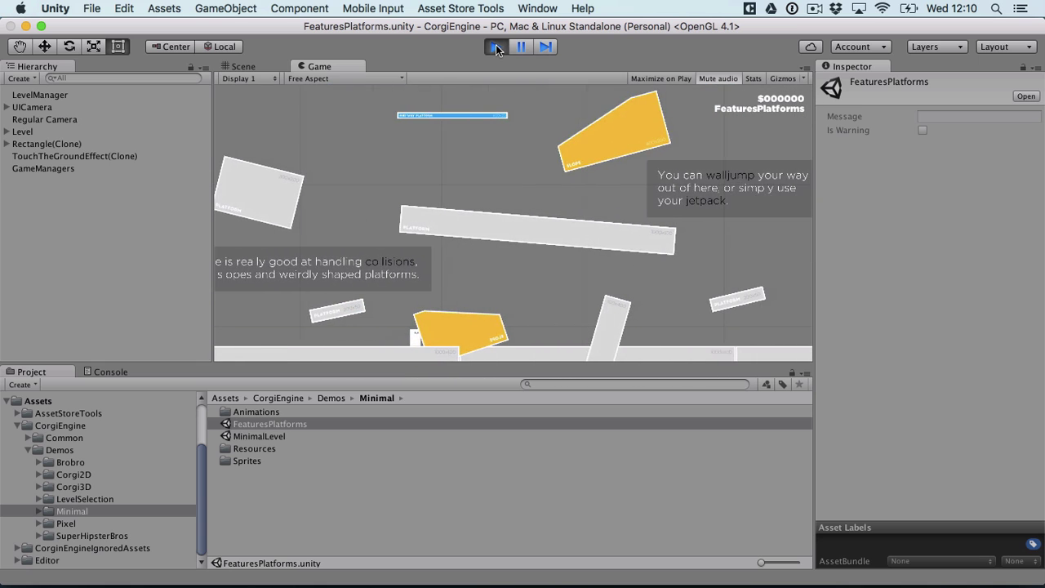
# Jump the character over the yellow slope block toward the walljump sign and back up to the one-way platforms
pyautogui.press('Left')
pyautogui.press('space')
pyautogui.press('Right')
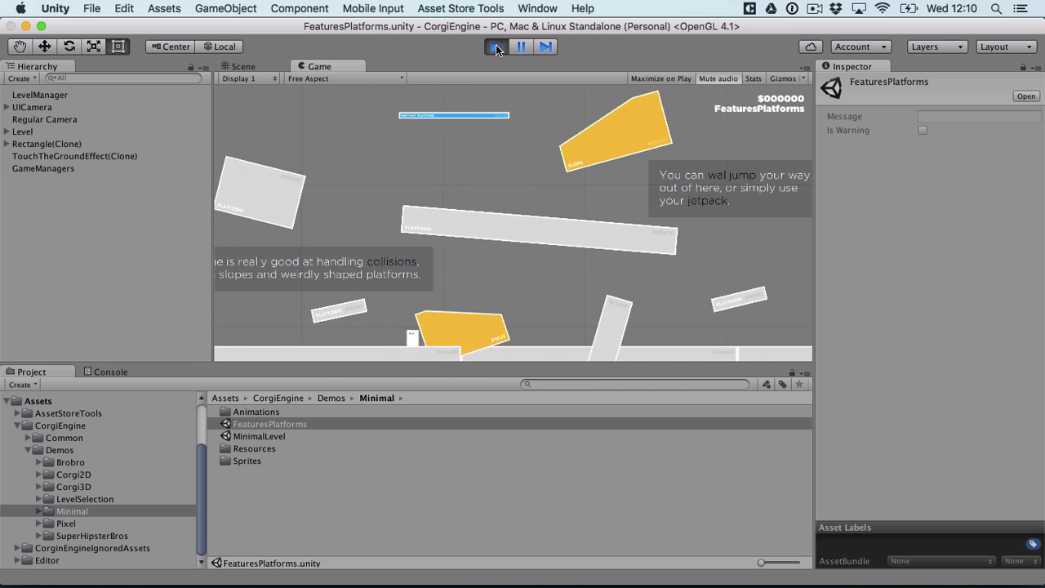
pyautogui.press('space')
pyautogui.press('Right')
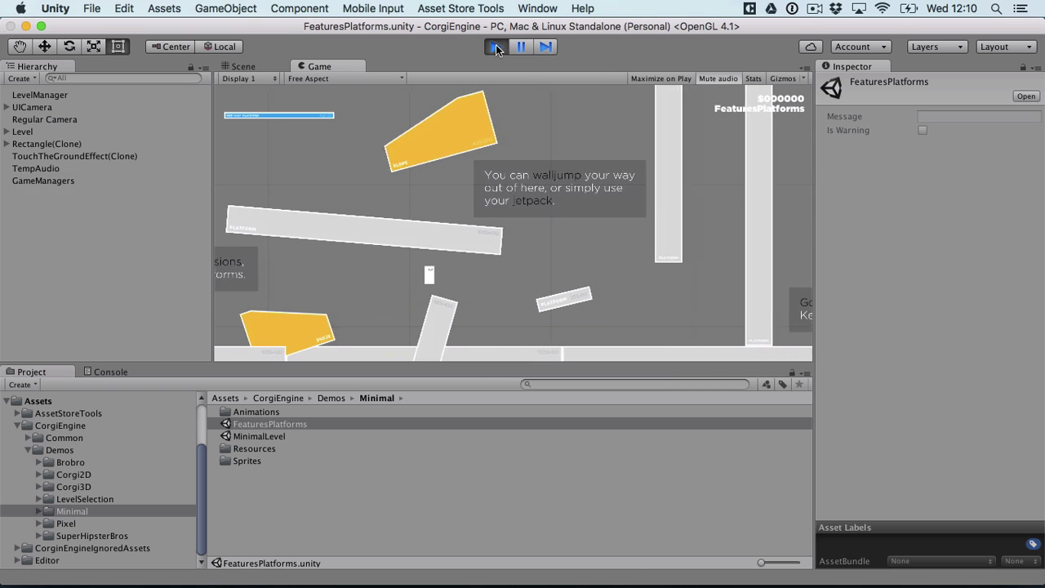
pyautogui.press('space')
pyautogui.press('Right')
pyautogui.press('space')
pyautogui.press('Left')
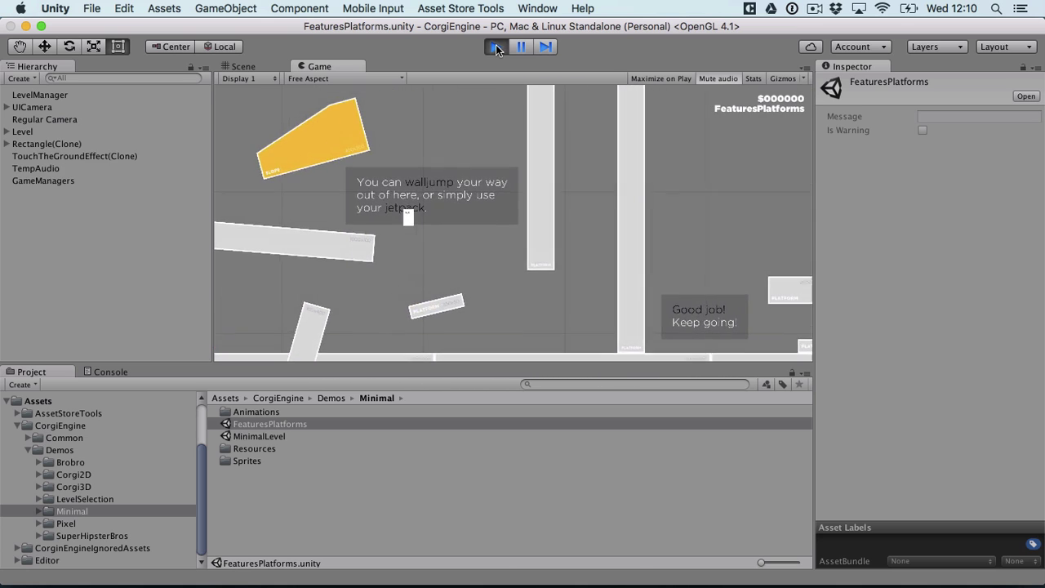
pyautogui.press('space')
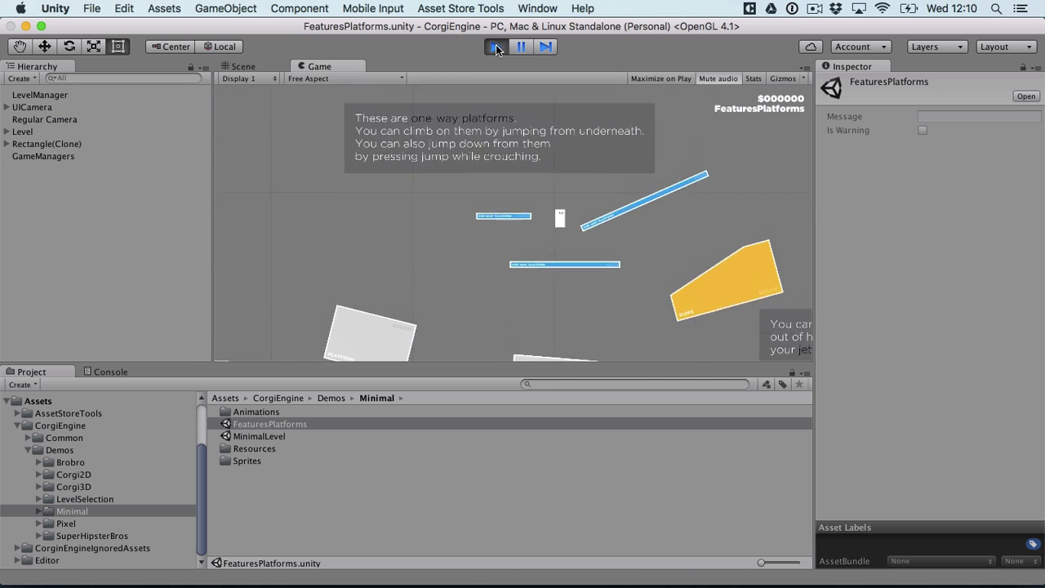
# Take the character from the one-way platforms to the two tall walls and walljump up between them
pyautogui.press('Right')
pyautogui.press('space')
pyautogui.press('Right')
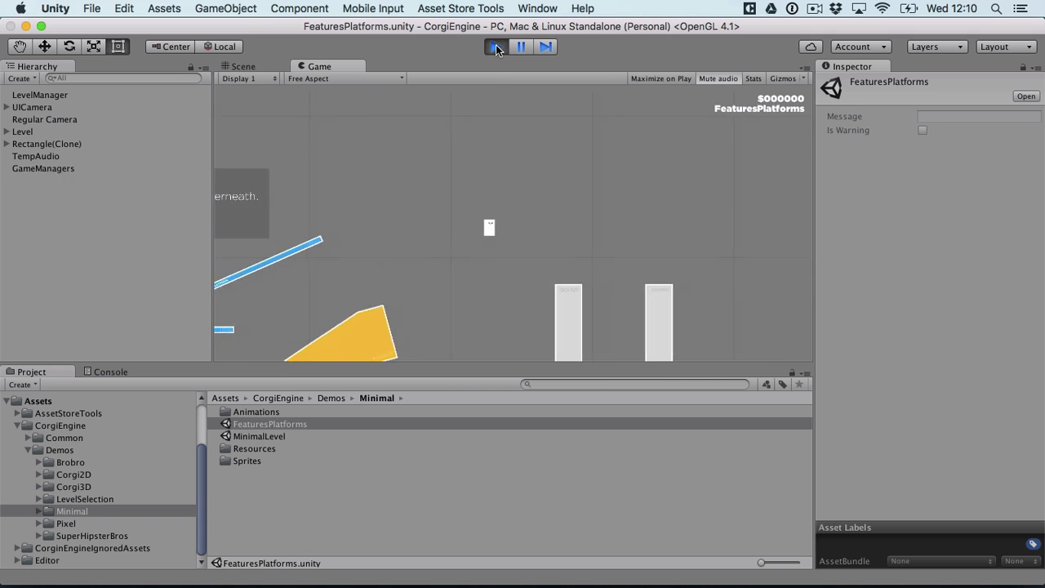
pyautogui.press('space')
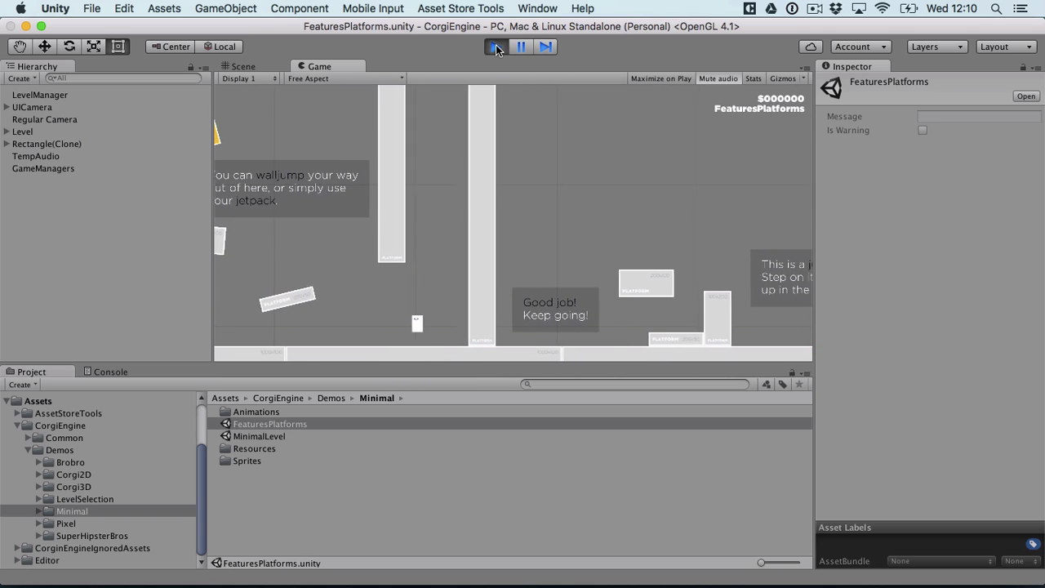
pyautogui.press('Right')
pyautogui.press('space')
pyautogui.press('space')
pyautogui.press('Left')
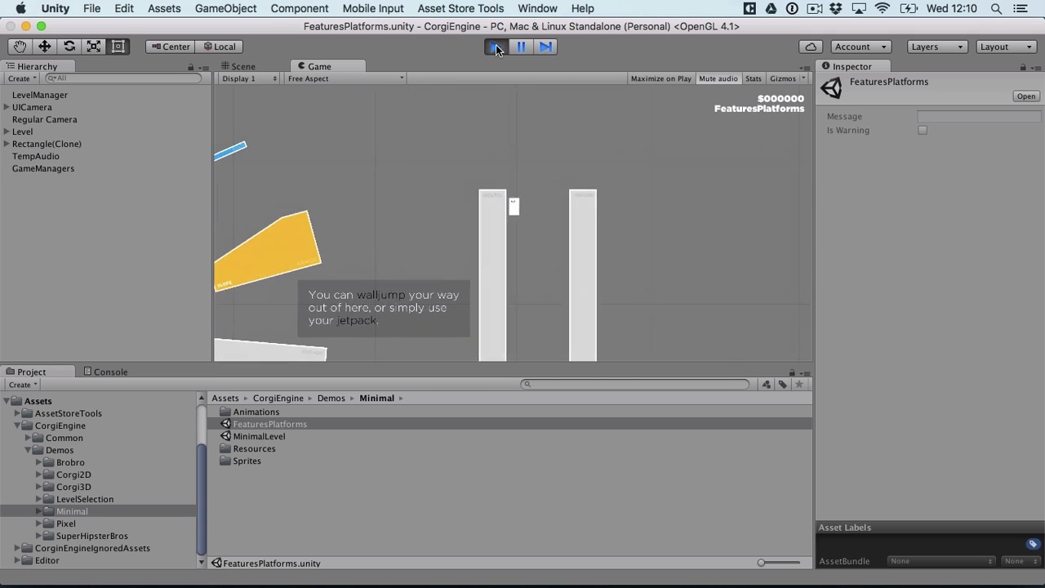
pyautogui.press('space')
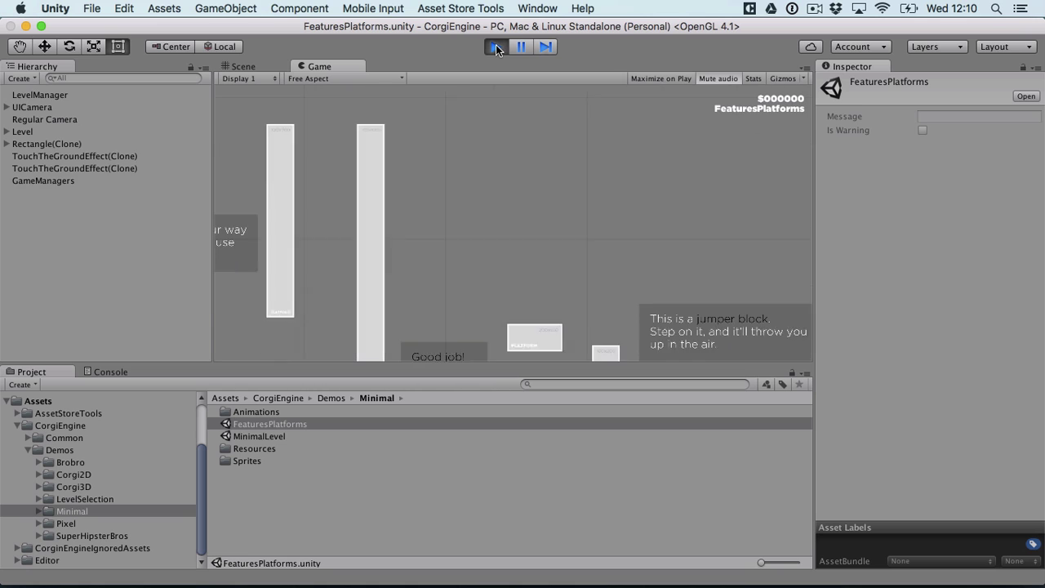
# Move the character beyond the tall walls and onto the platforms before the jumper block
pyautogui.press('Right')
pyautogui.press('Right')
pyautogui.press('space')
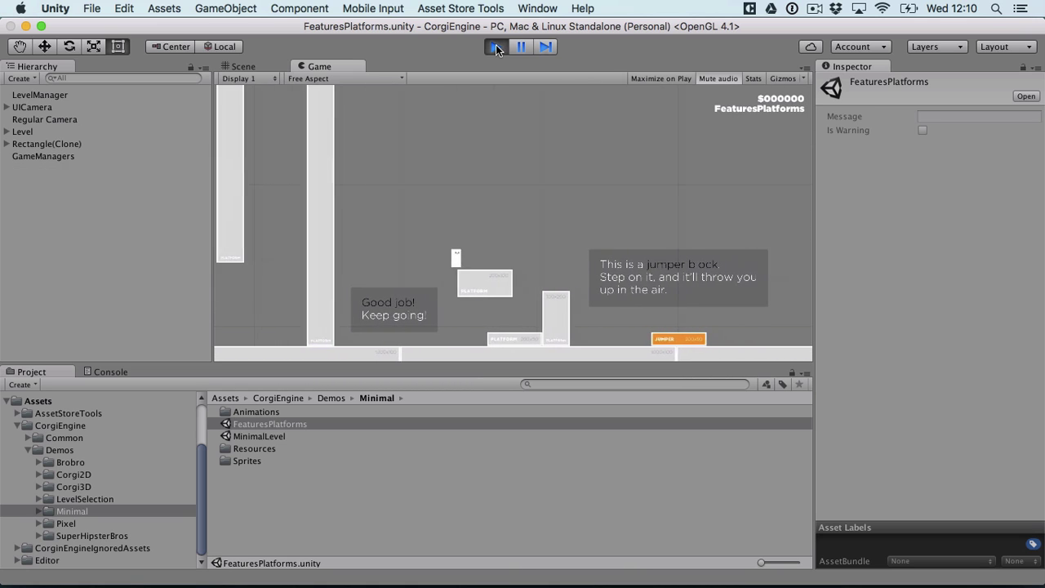
pyautogui.press('space')
pyautogui.press('Right')
# Test how the character balances on the edges of the narrow pillar and the floating platform
pyautogui.press('Left')
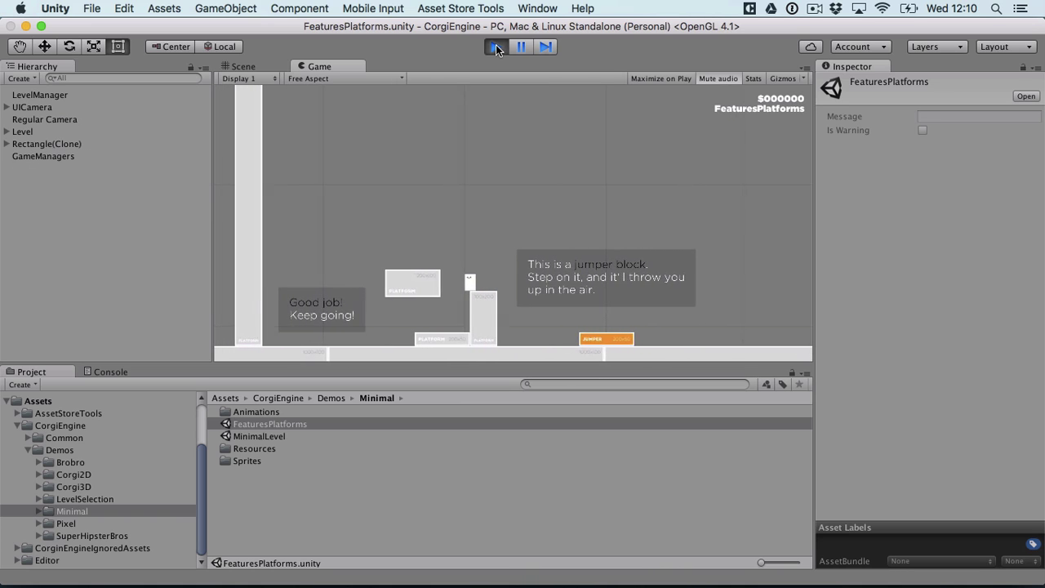
pyautogui.press('Left')
pyautogui.press('Right')
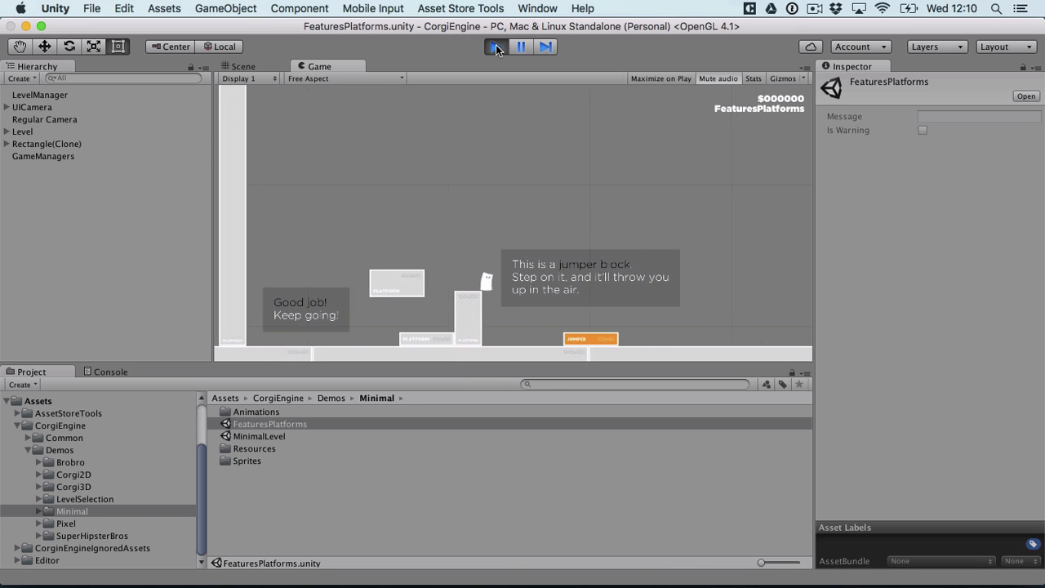
pyautogui.press('Left')
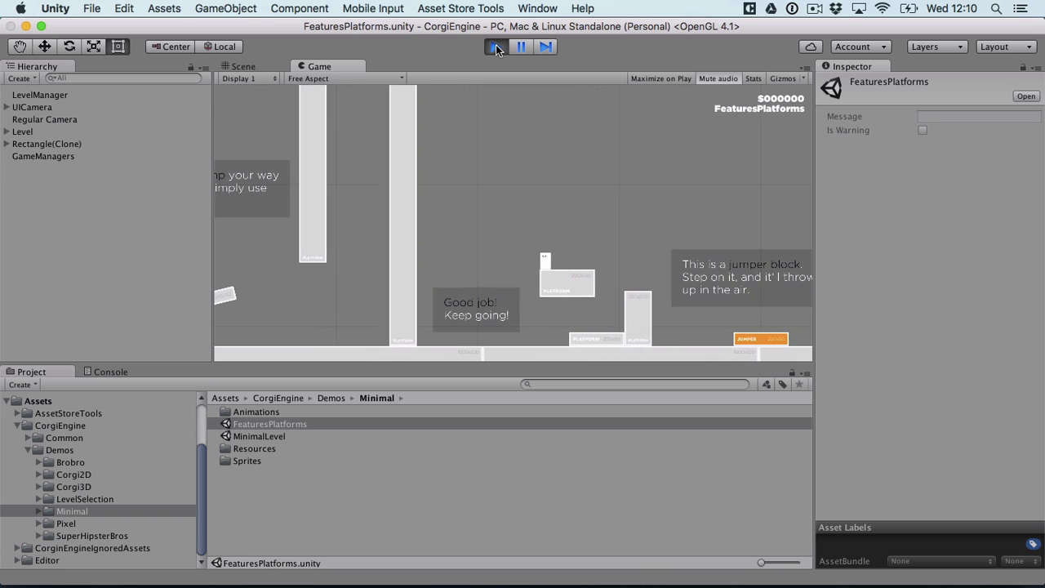
pyautogui.press('Left')
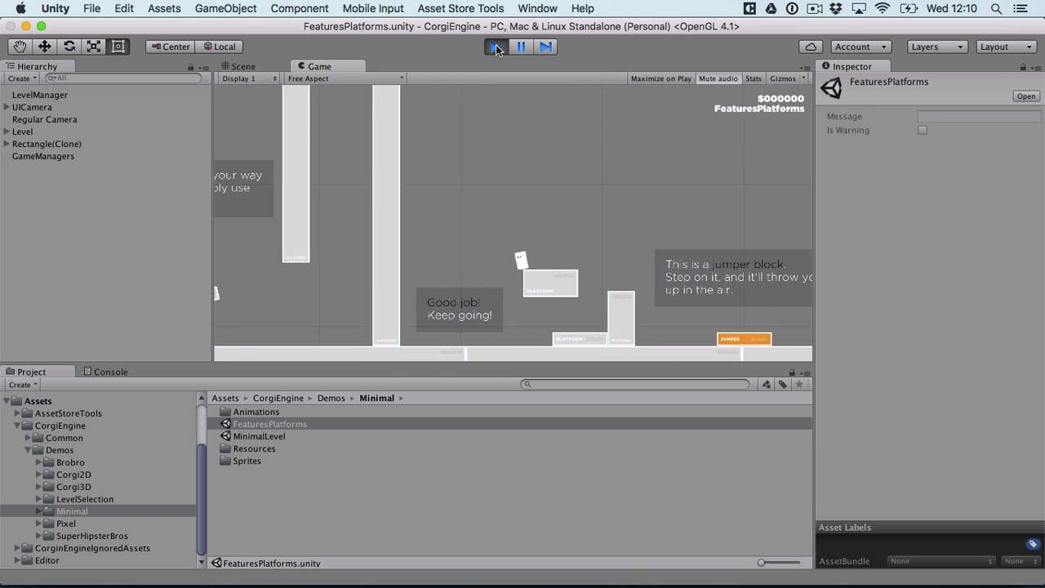
# Run the character past the jumper block and use the rope to cross the hole to the far slope
pyautogui.press('Right')
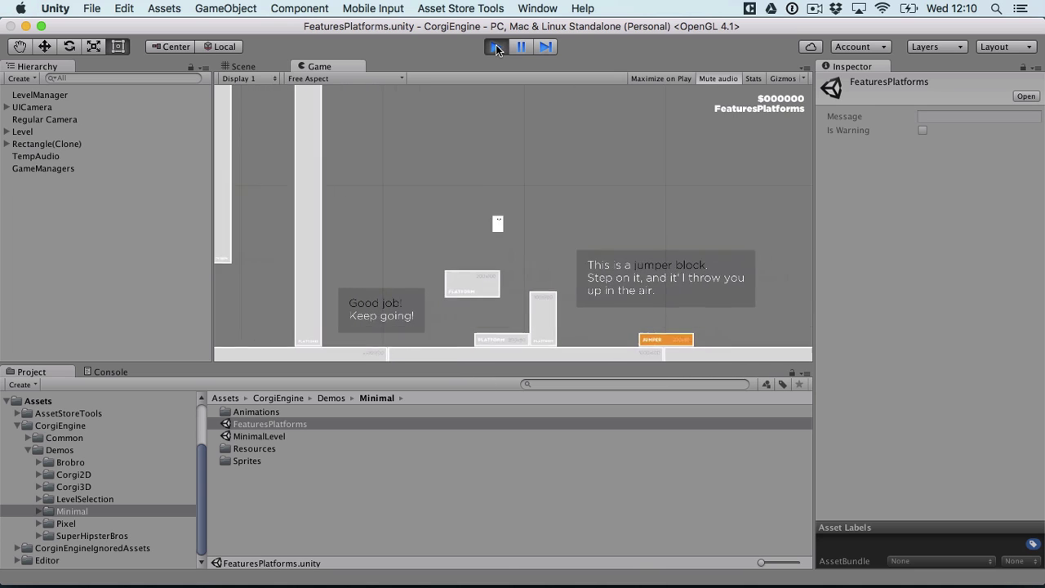
pyautogui.press('Right')
pyautogui.press('Right')
pyautogui.press('Right')
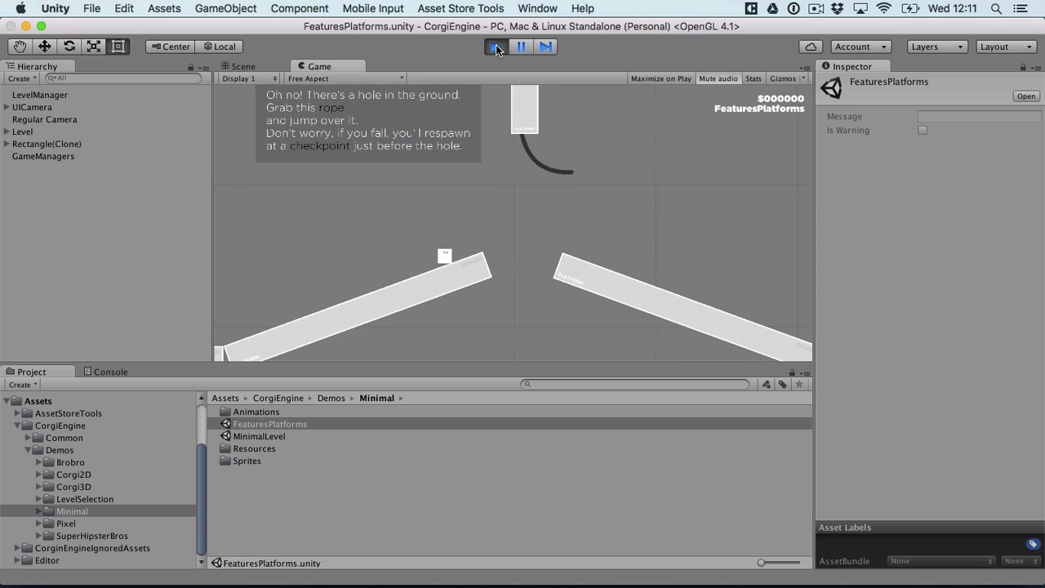
pyautogui.press('space')
pyautogui.press('Right')
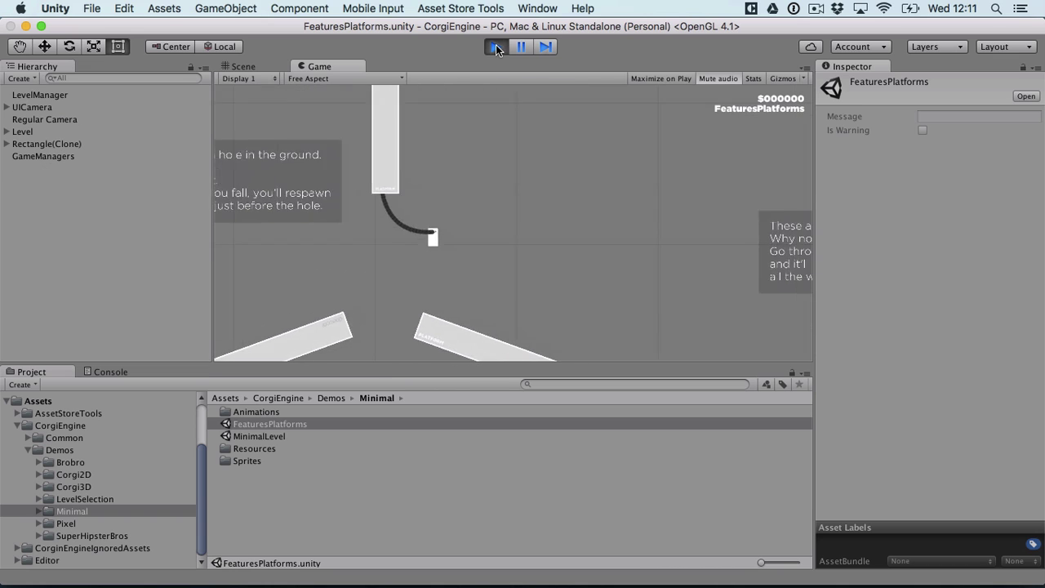
pyautogui.press('space')
pyautogui.press('Right')
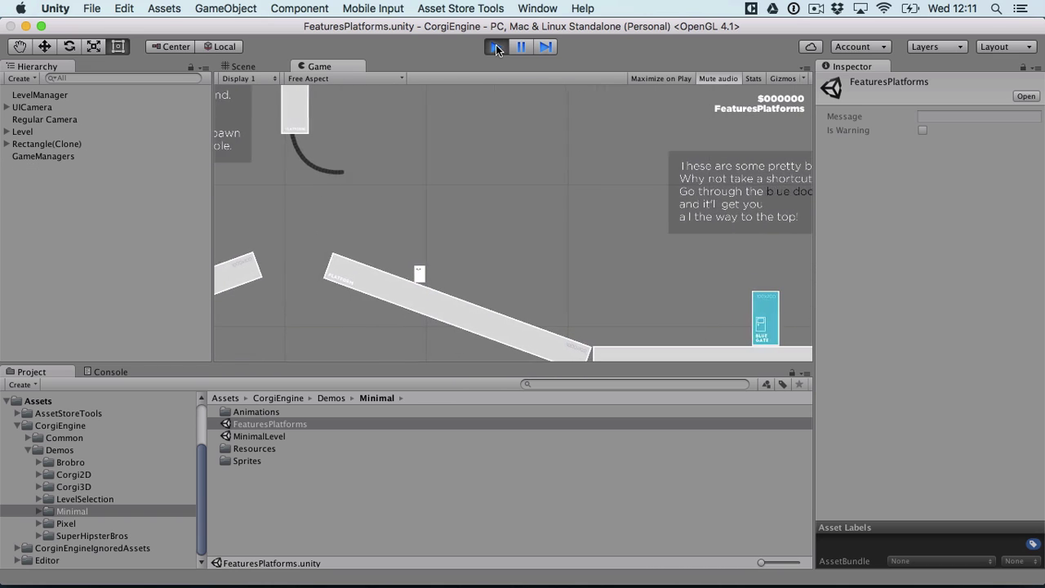
pyautogui.press('Left')
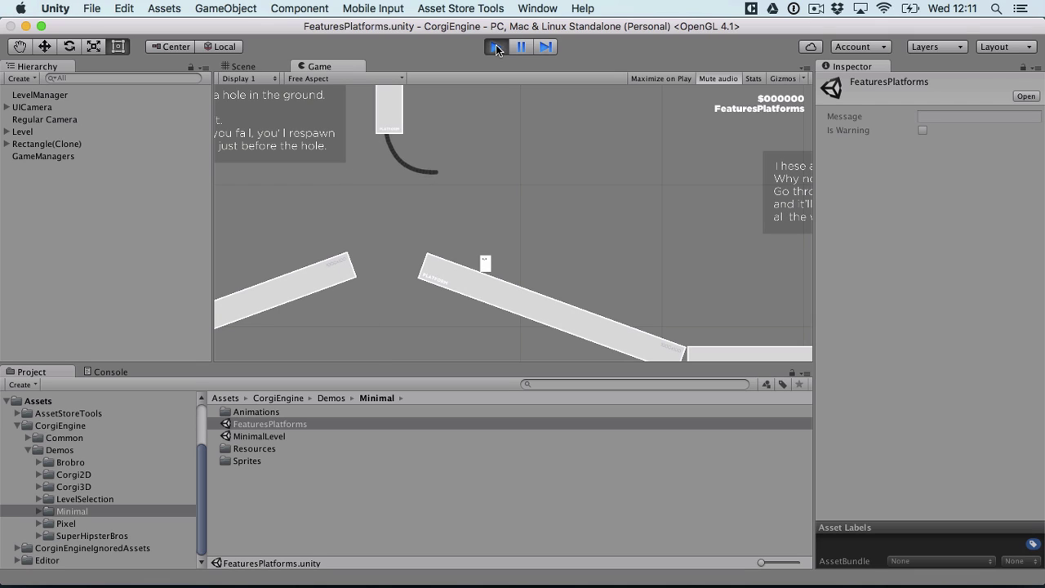
# Pause the playtest, find the rope over the hole in the scene view, and inspect its Grip object
pyautogui.click(527, 47)
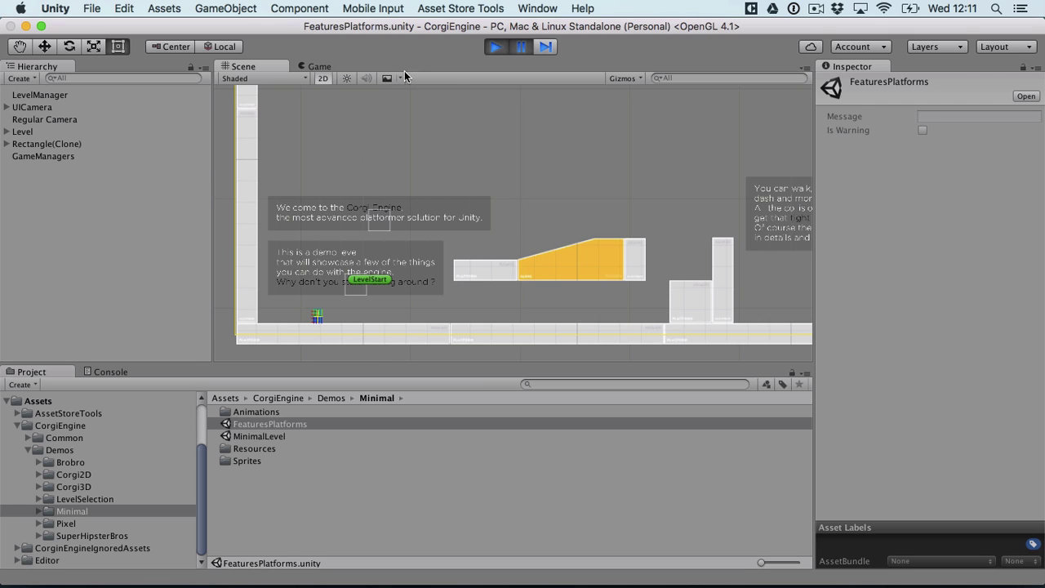
pyautogui.moveTo(571, 161); pyautogui.dragTo(89, 191, button='middle')
pyautogui.moveTo(644, 226); pyautogui.dragTo(22, 239, button='middle')
pyautogui.moveTo(539, 196); pyautogui.dragTo(111, 224, button='middle')
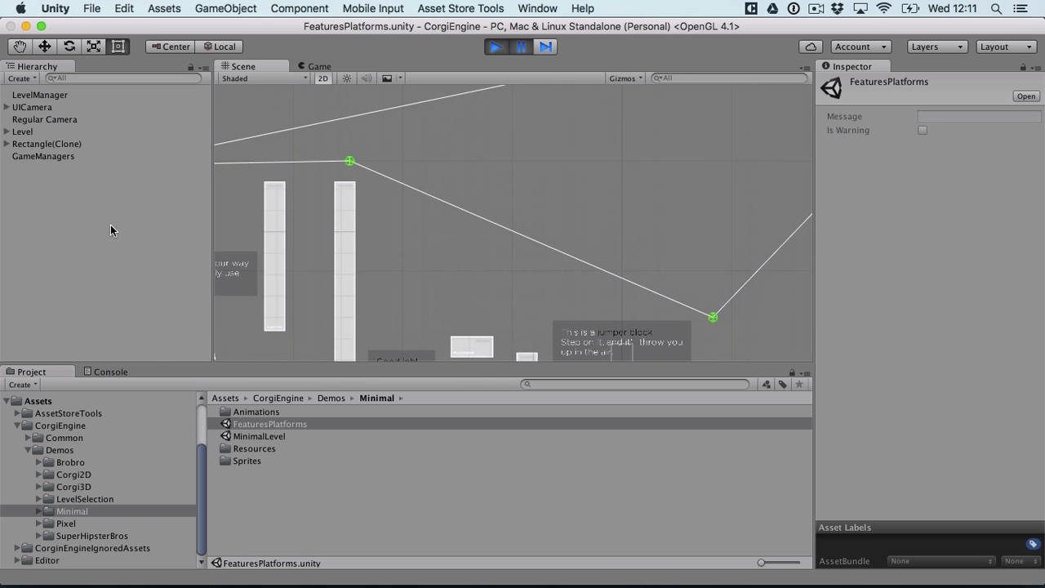
pyautogui.moveTo(578, 267); pyautogui.dragTo(47, 231, button='middle')
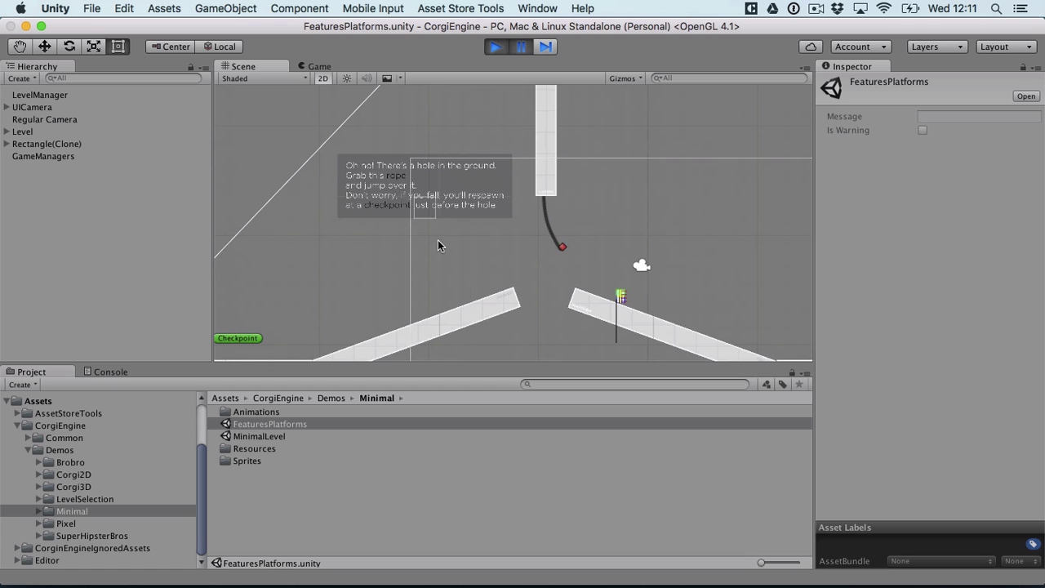
pyautogui.click(562, 249)
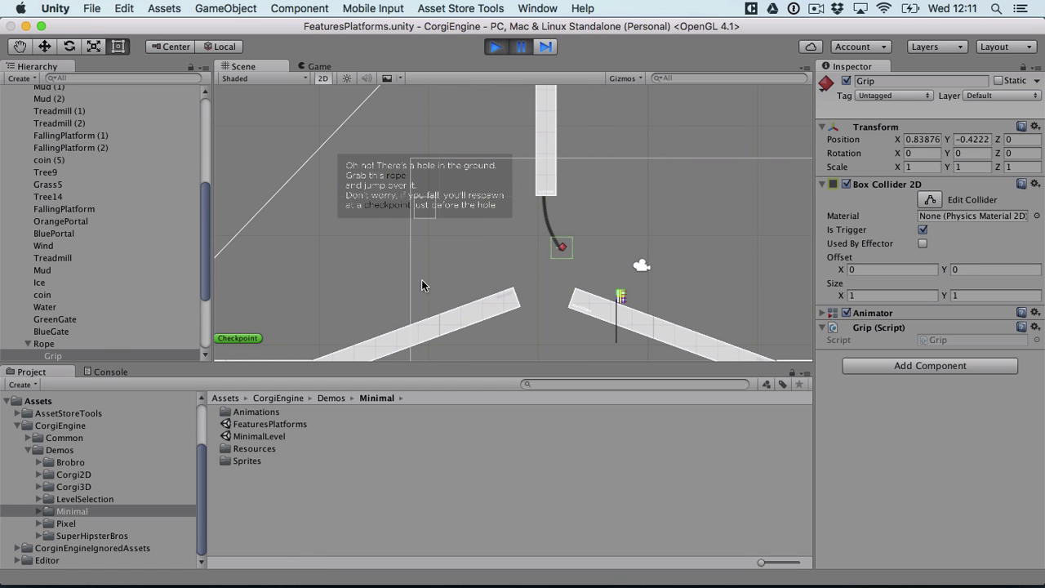
pyautogui.scroll(-3, 100, 341)
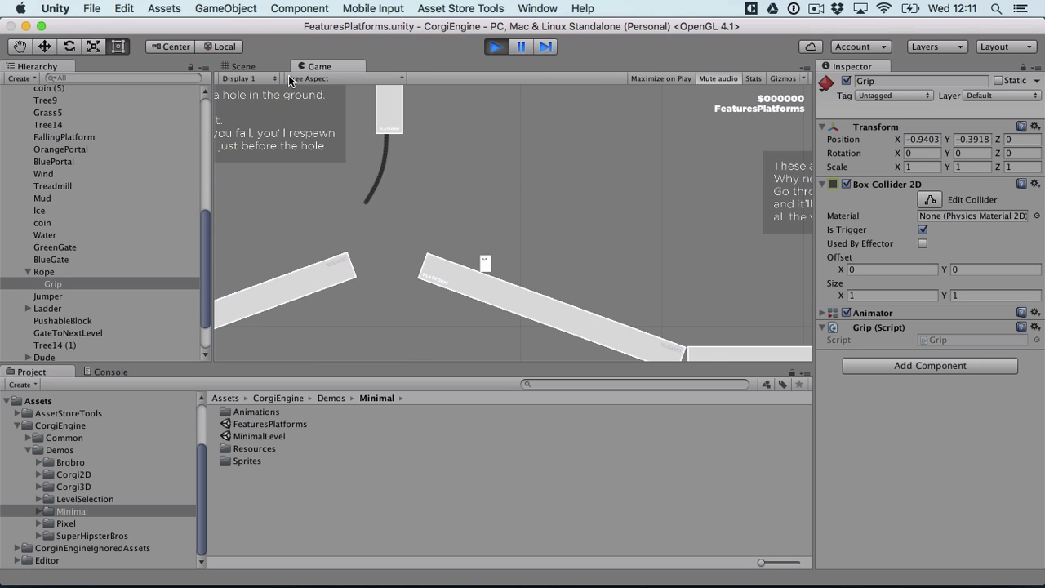
# Grab the rope again in the game view, jump off to the far slope, and head toward the blue gate
pyautogui.press('Left')
pyautogui.press('space')
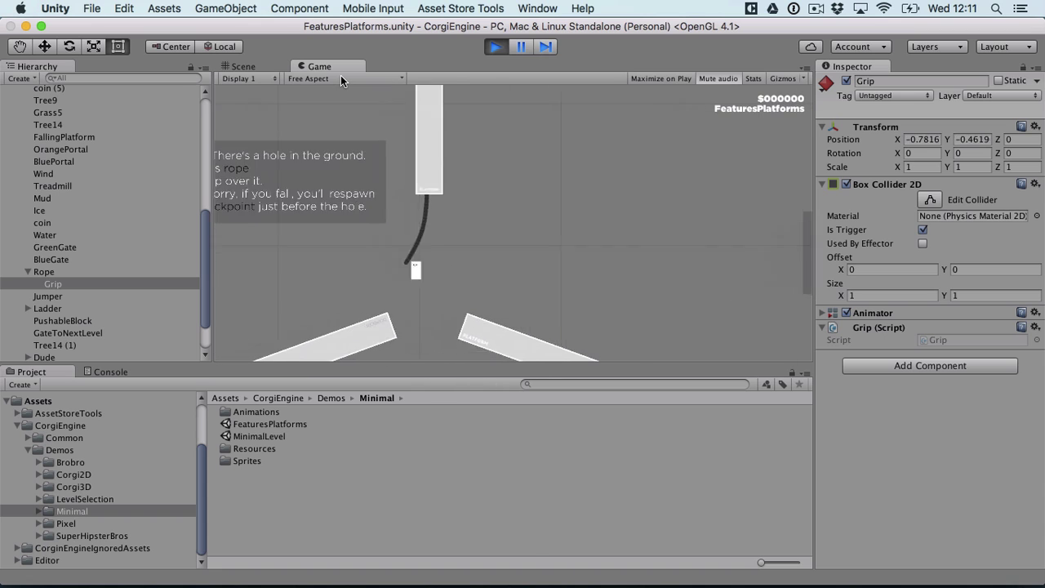
pyautogui.press('space')
pyautogui.press('Right')
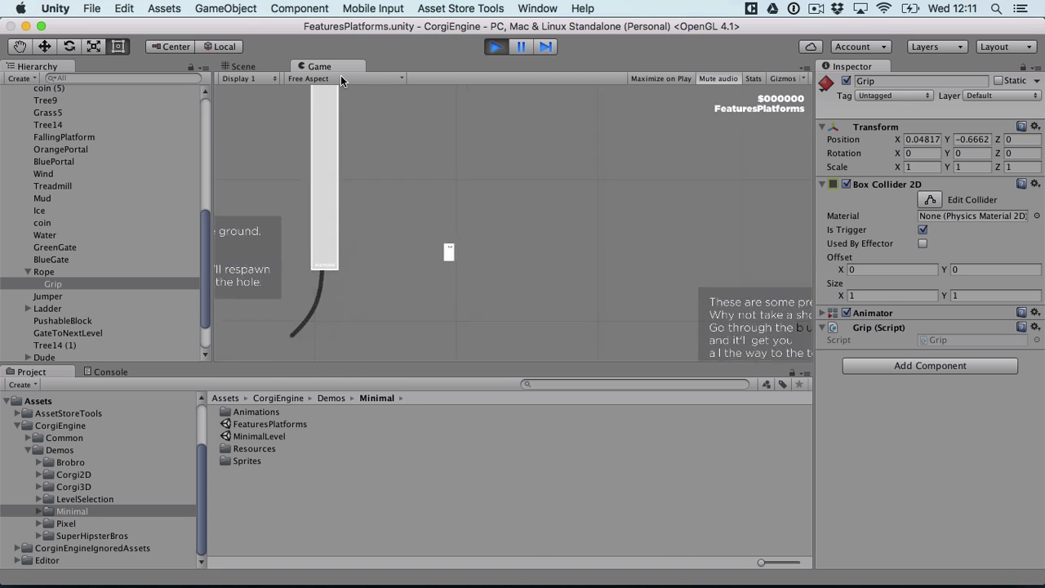
pyautogui.press('Left')
pyautogui.press('Left')
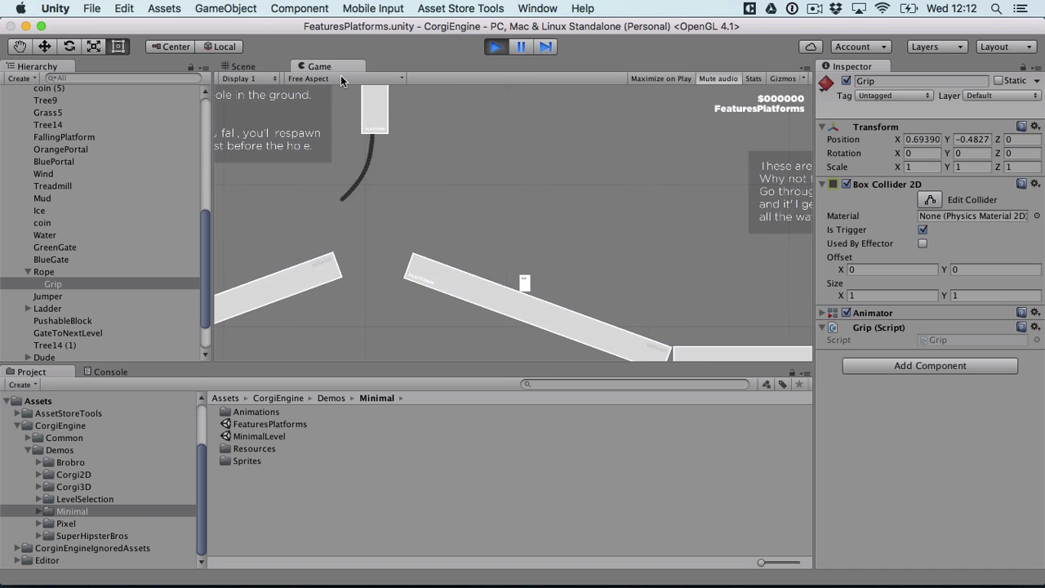
pyautogui.press('Right')
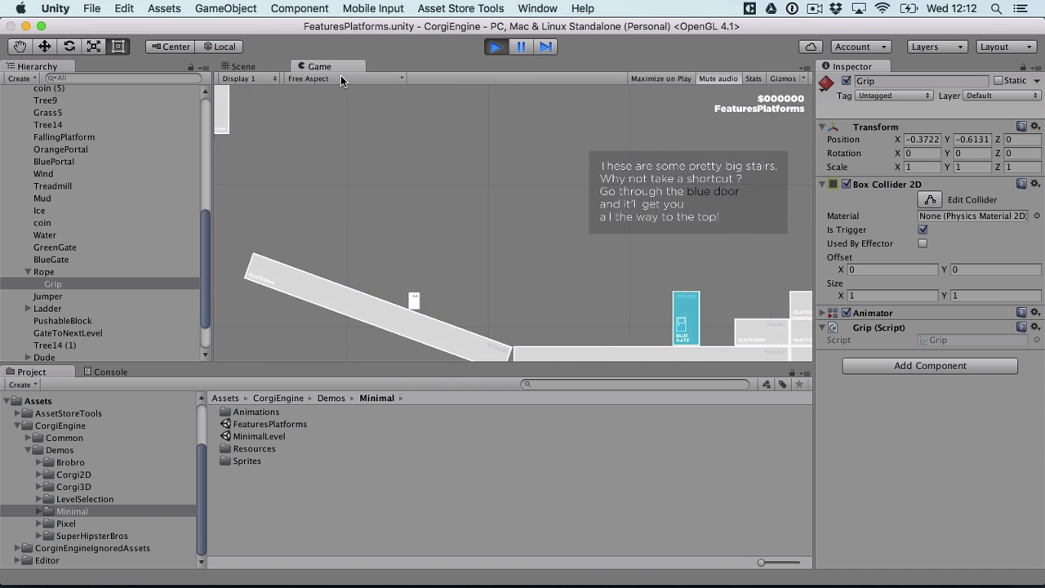
# Bring the character to the blue gate, try the first stair, and go through the gate to the top of the stairs
pyautogui.press('Right')
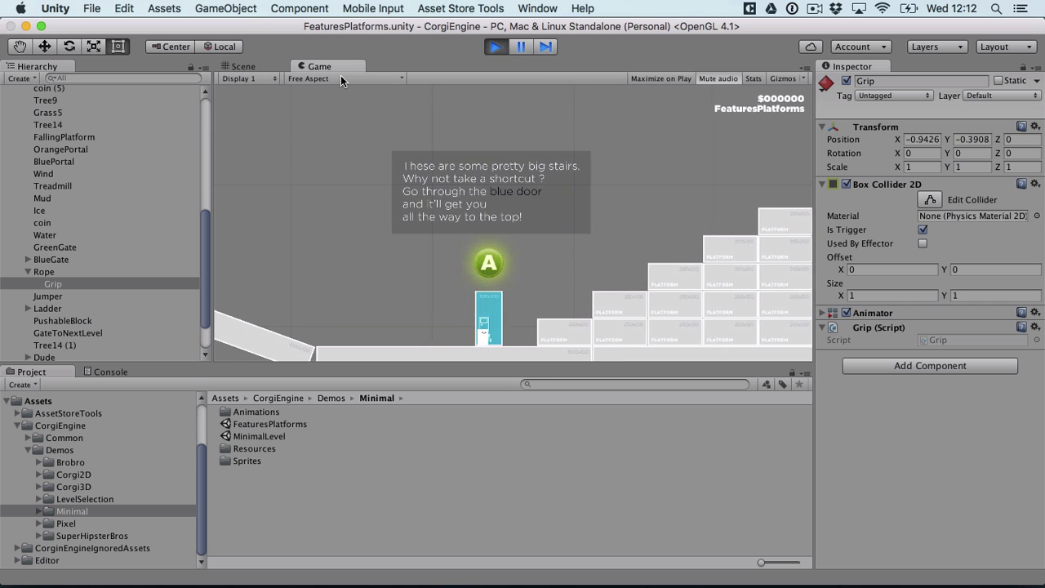
pyautogui.press('space')
pyautogui.press('Left')
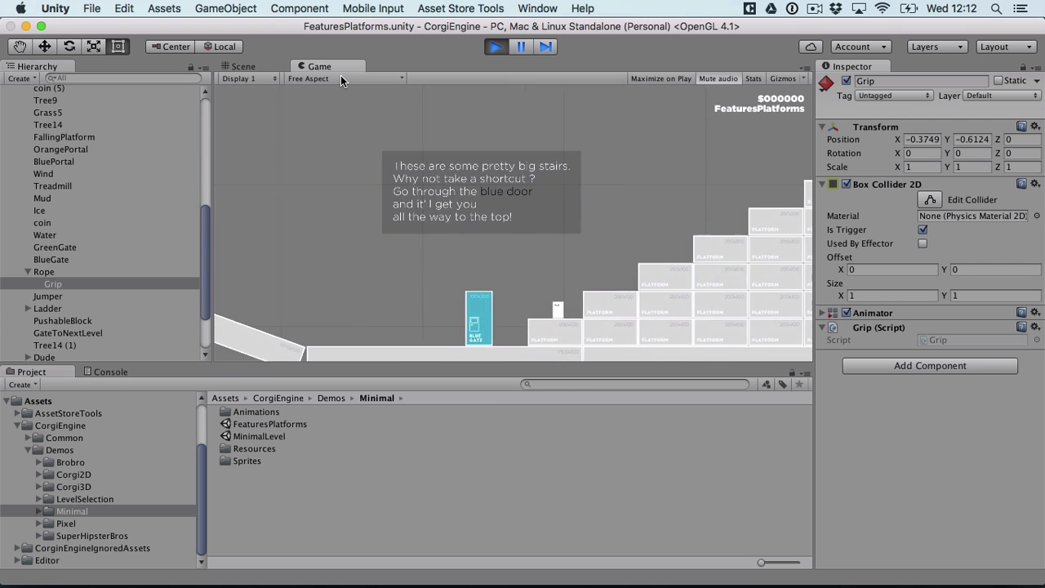
pyautogui.press('Left')
pyautogui.press('Up')
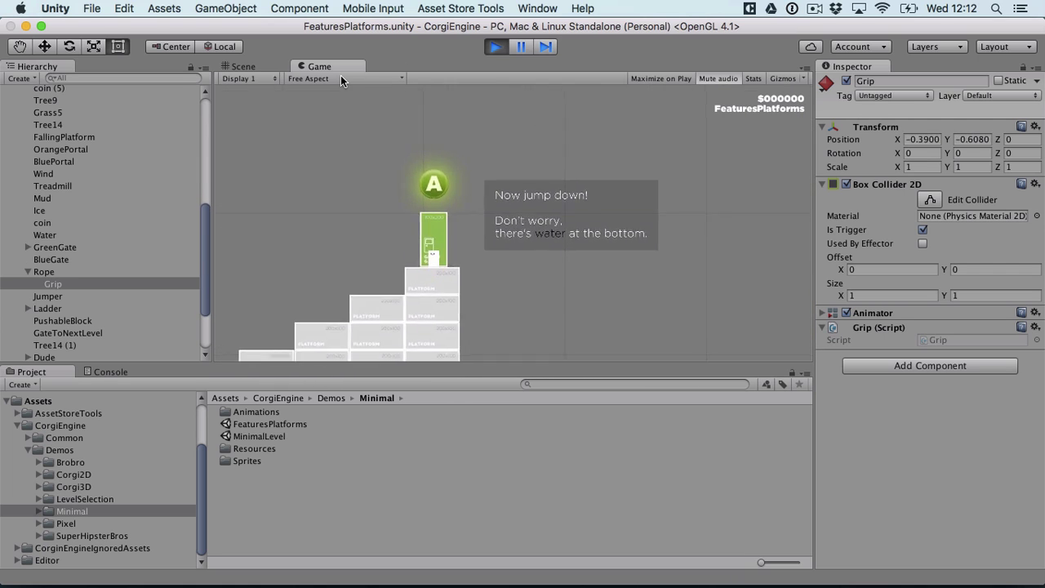
# Return through the green gate to the foot of the stairs and climb them by jumping back up to the green gate
pyautogui.press('space')
pyautogui.press('Right')
pyautogui.press('space')
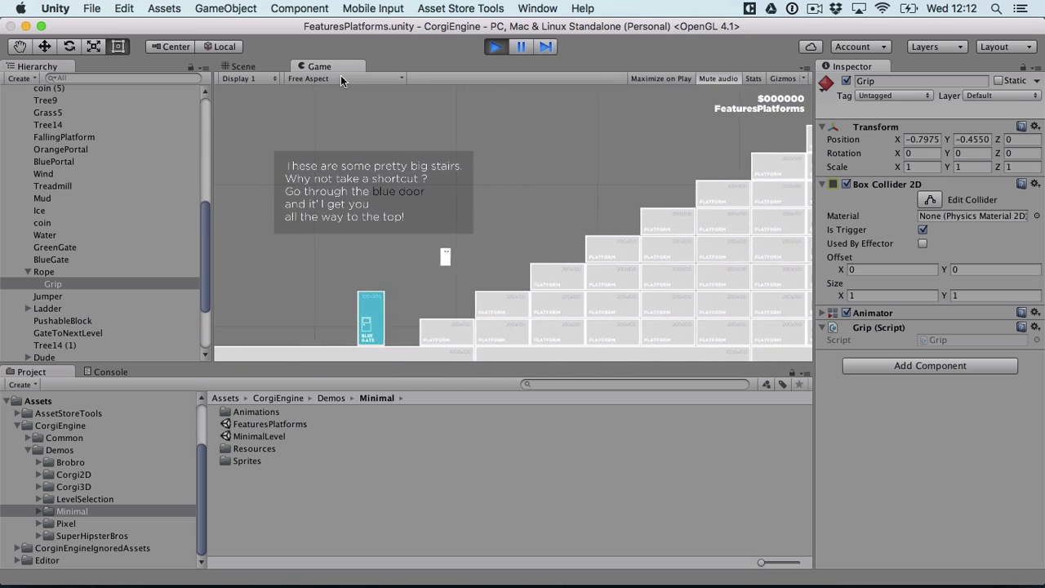
pyautogui.press('Right')
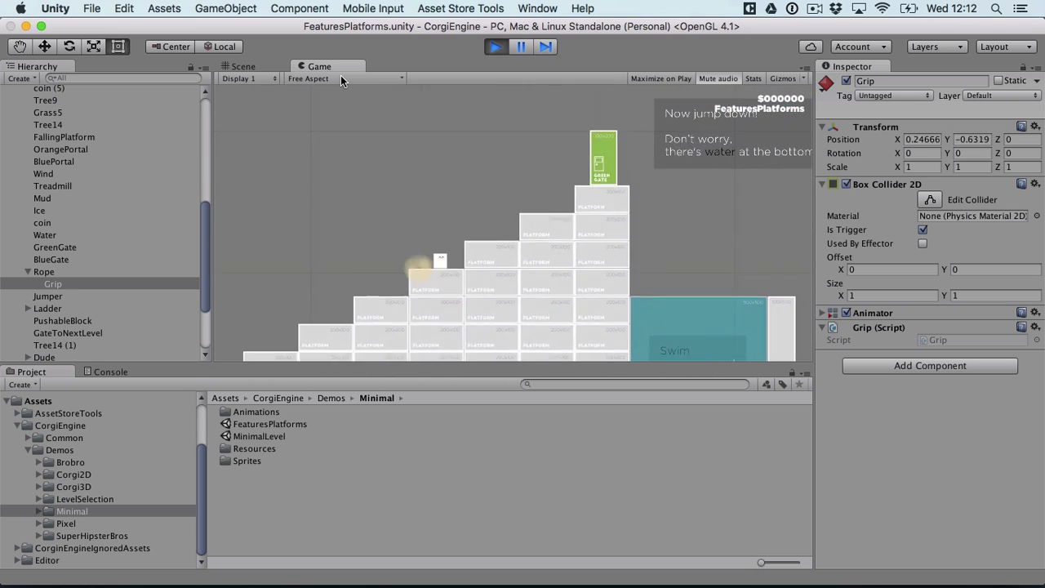
pyautogui.press('Right')
pyautogui.press('Right')
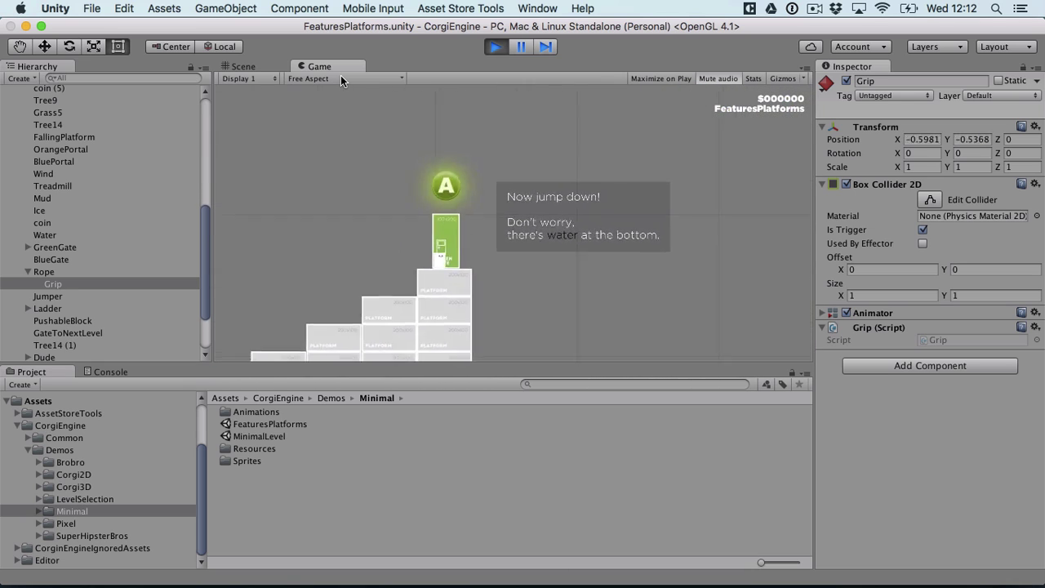
# Drop the character off the stairs into the water, swim over the wall, and climb the ladder
pyautogui.press('Right')
pyautogui.press('Right')
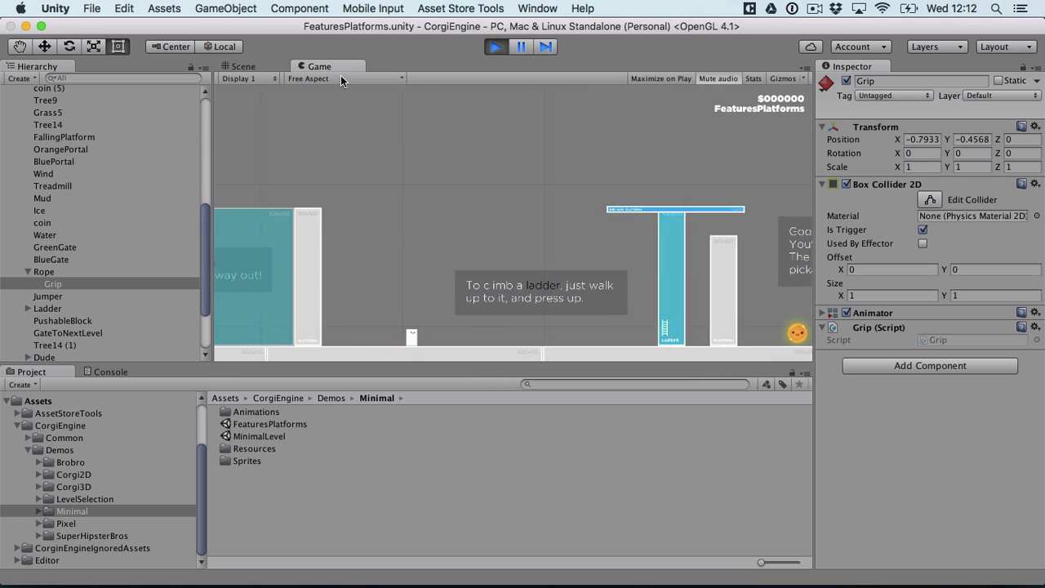
pyautogui.press('Up')
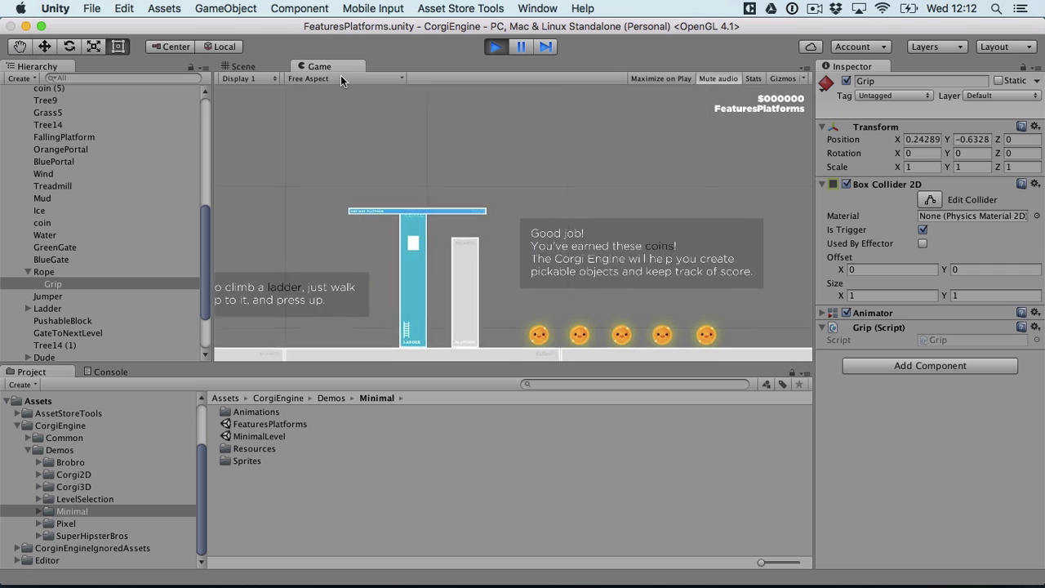
# Collect the coins past the ladder and walk up the yellow slopes to the platform before the ice
pyautogui.press('Right')
pyautogui.press('Right')
pyautogui.press('Right')
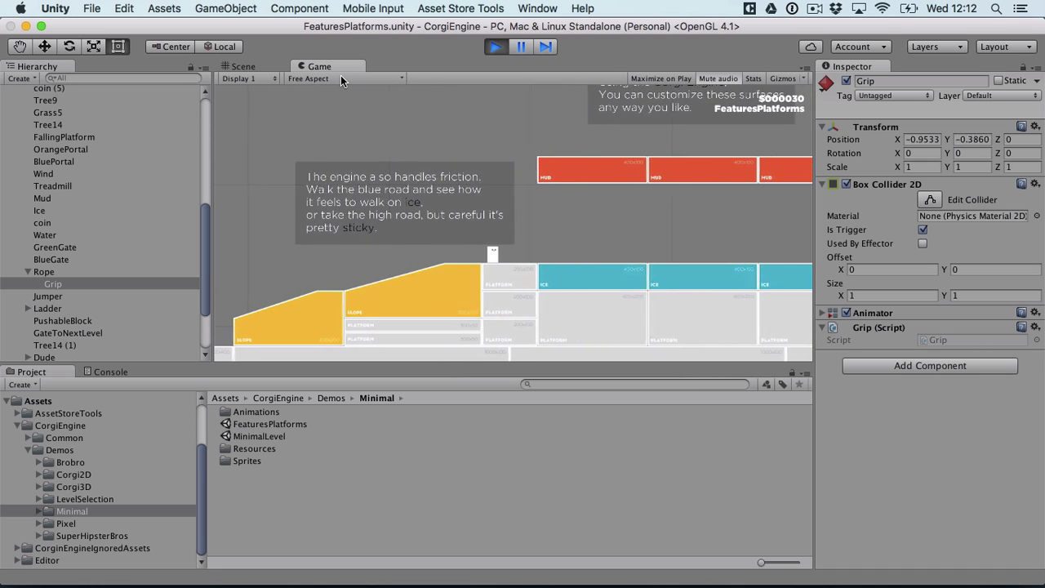
# Find the first ice block in the scene view and inspect the Friction and Added Force settings of its Surface Modifier
pyautogui.click(243, 66)
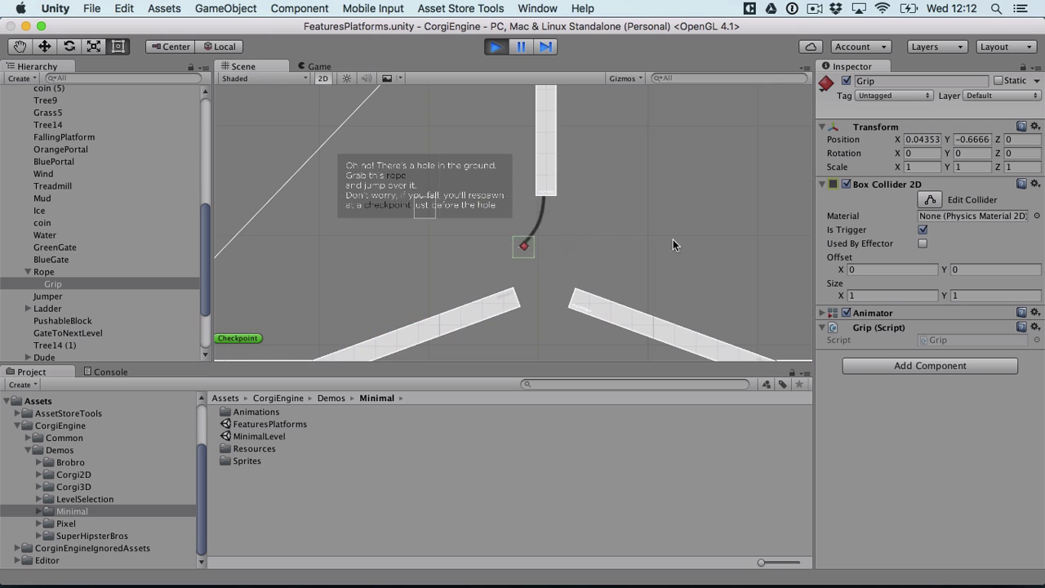
pyautogui.moveTo(754, 241); pyautogui.dragTo(4, 228)
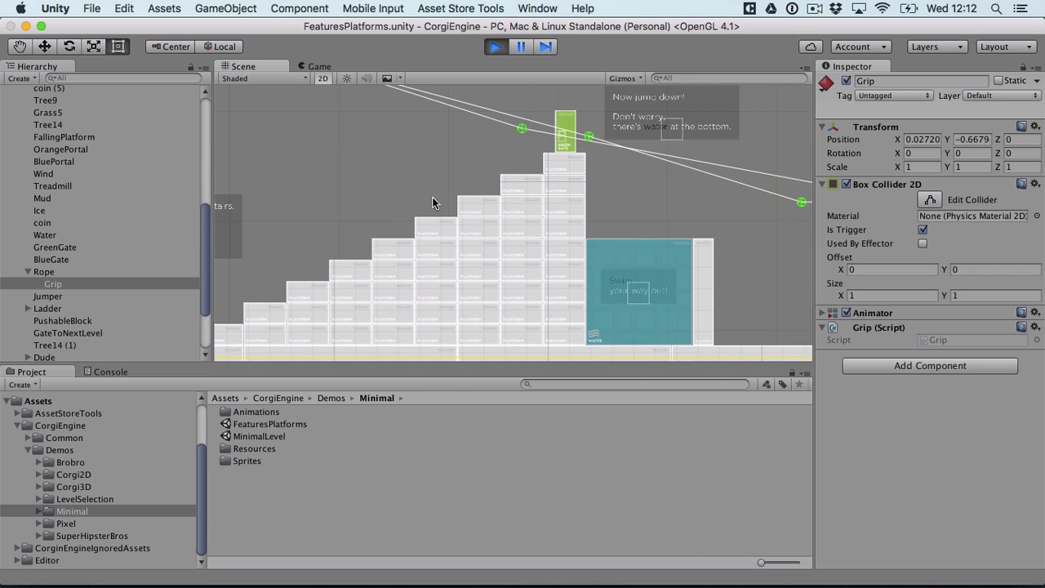
pyautogui.moveTo(563, 194); pyautogui.dragTo(264, 134, button='middle')
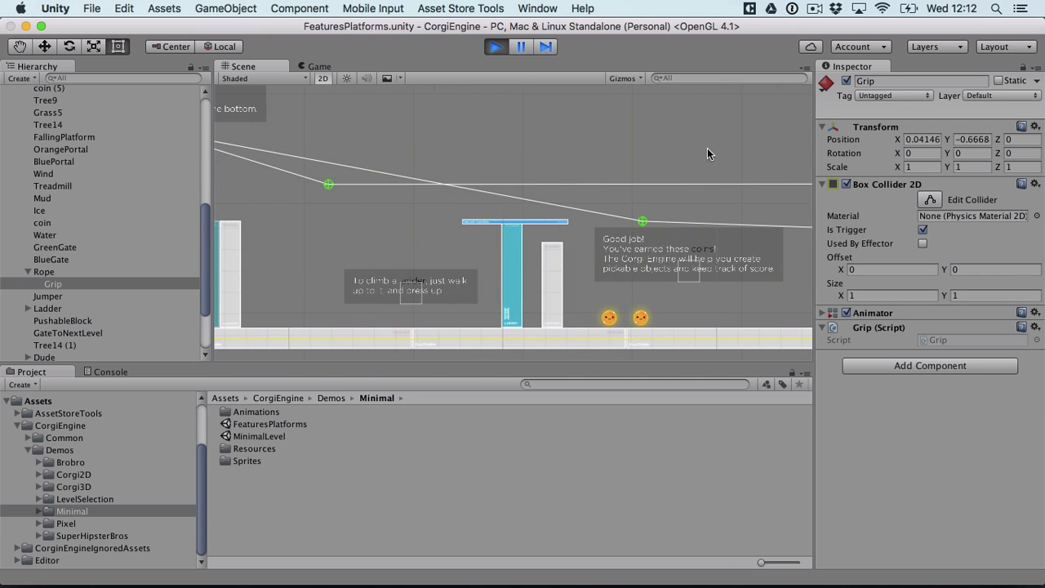
pyautogui.moveTo(707, 154); pyautogui.dragTo(13, 156, button='middle')
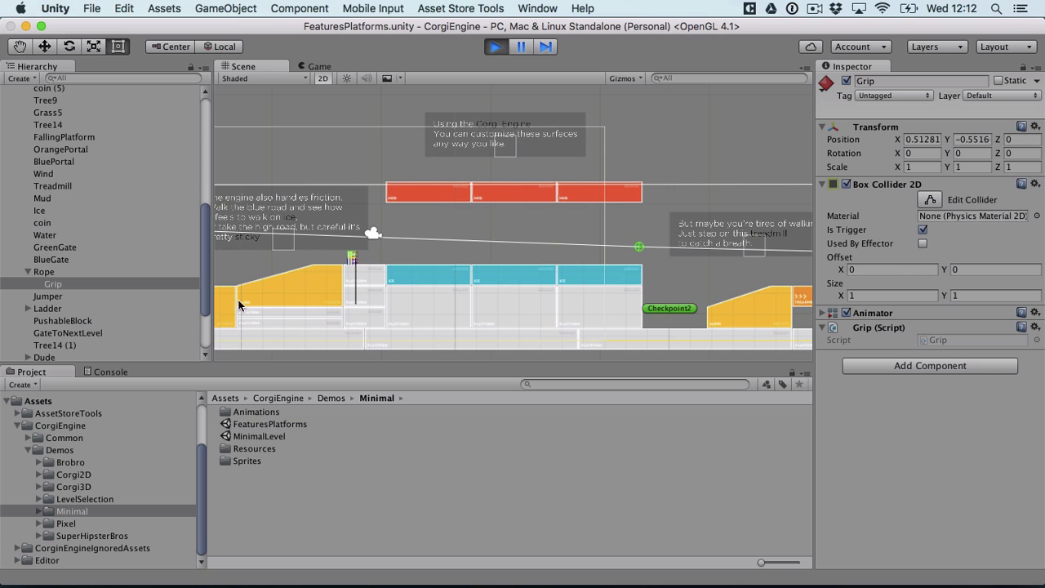
pyautogui.click(404, 269)
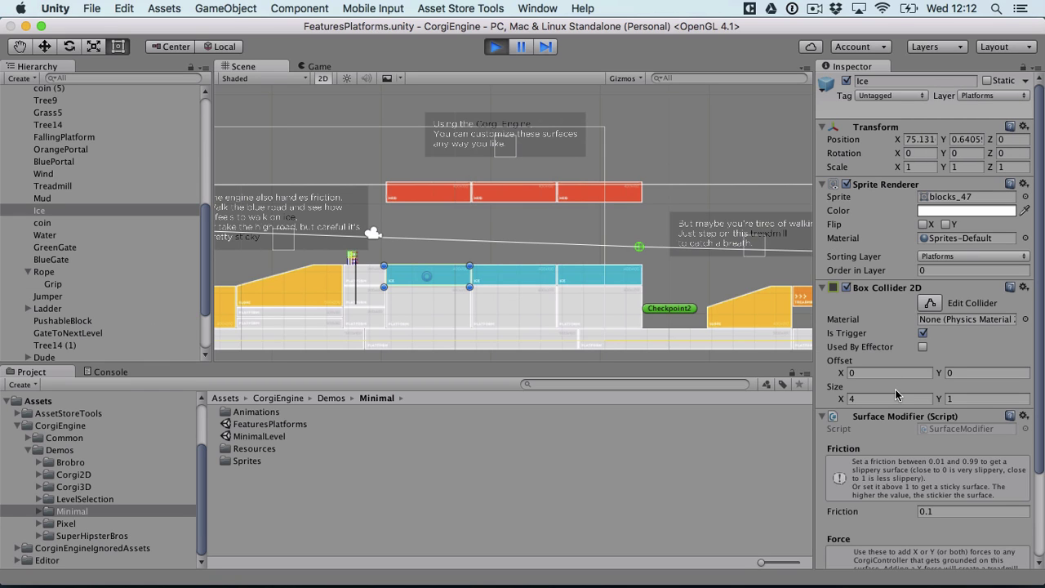
pyautogui.scroll(-3, 922, 335)
pyautogui.scroll(3, 922, 336)
pyautogui.scroll(-3, 929, 318)
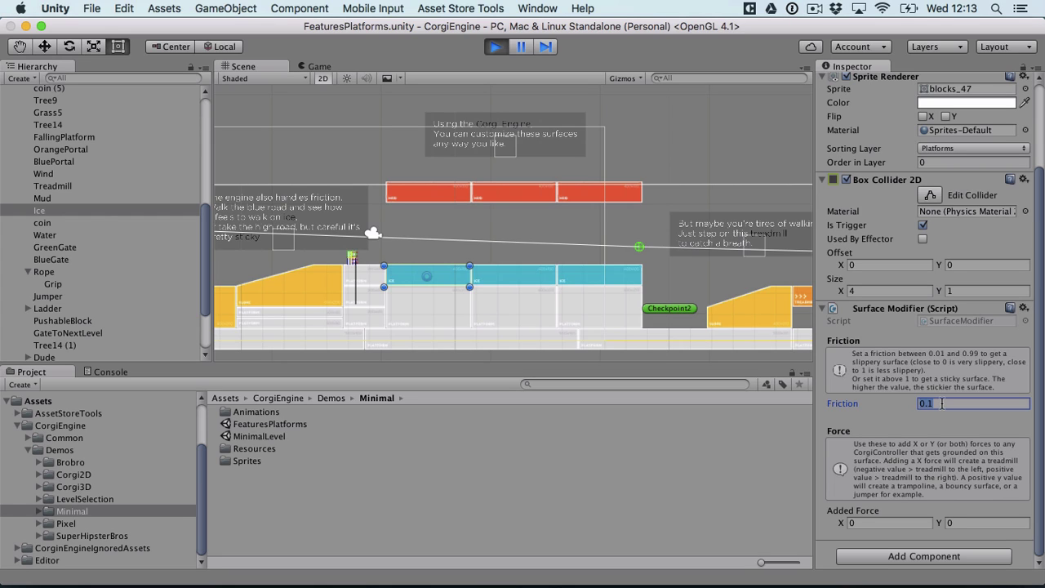
# Go back to the game view and run the character across the ice to the ground before the treadmill slope
pyautogui.click(320, 66)
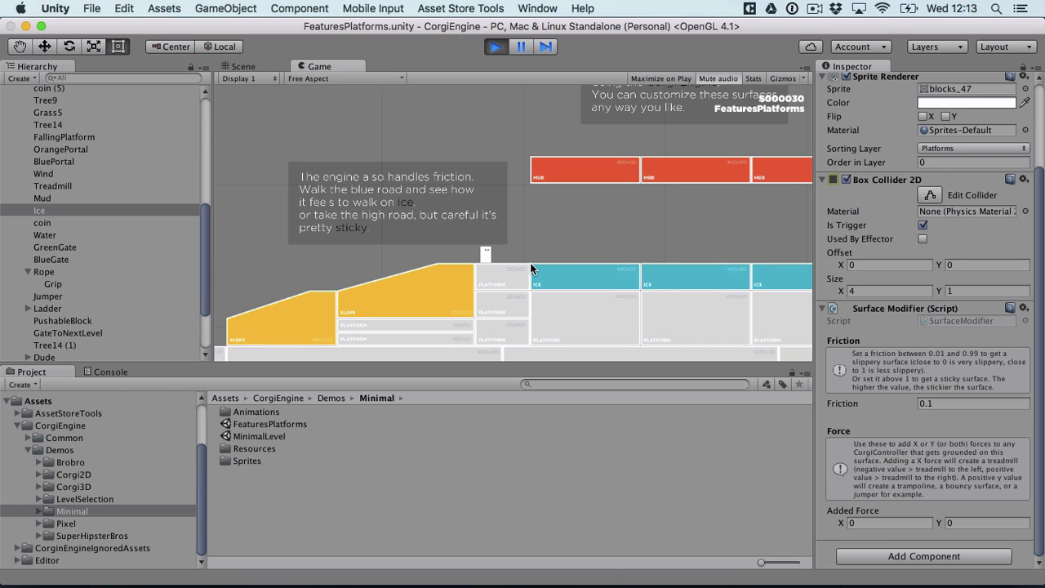
pyautogui.press('Right')
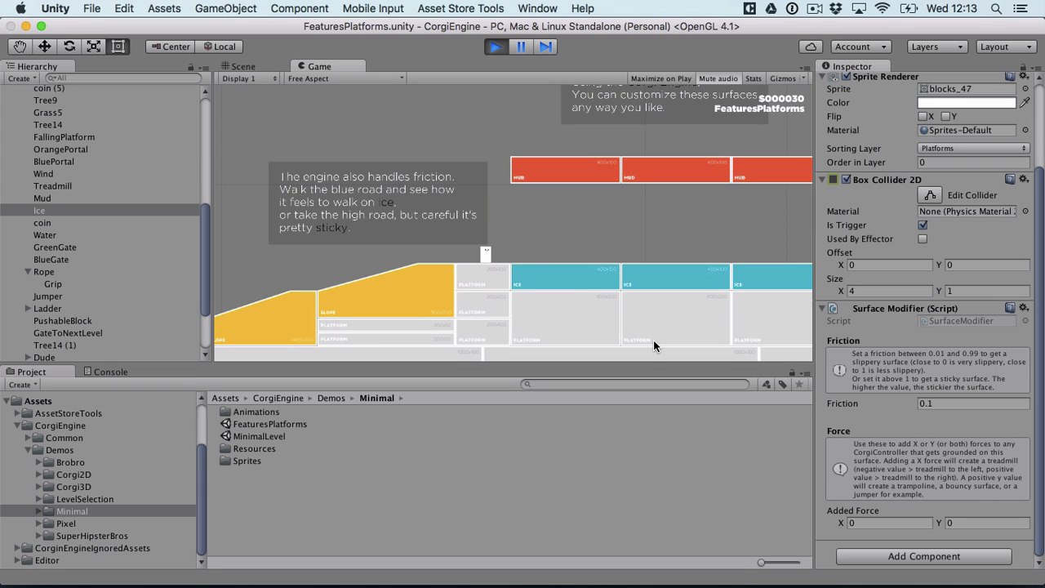
pyautogui.press('Right')
pyautogui.press('Right')
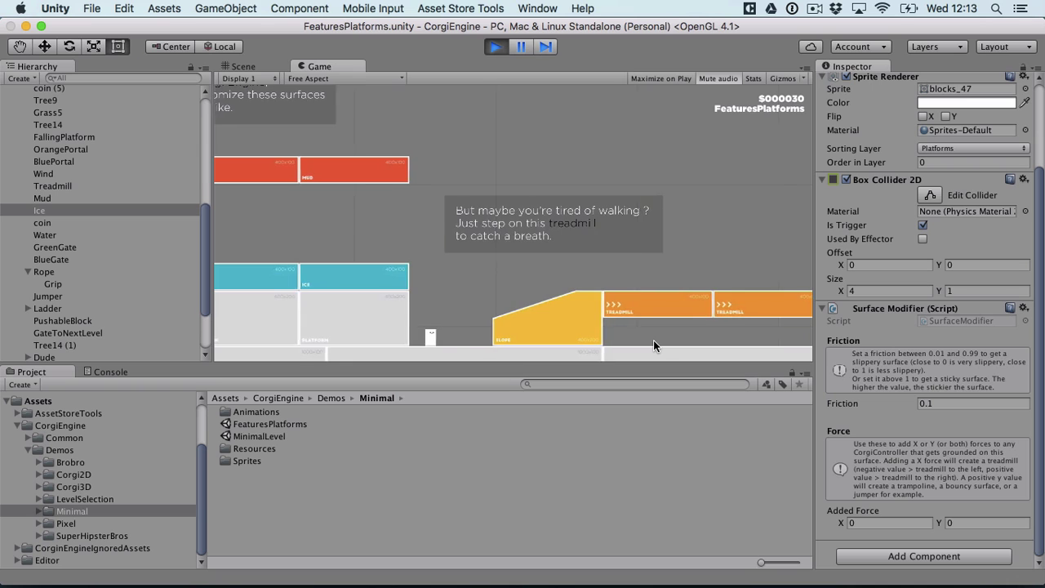
# Jump back onto the ice and test its low friction by changing direction repeatedly along the blue blocks
pyautogui.press('space')
pyautogui.press('Left')
pyautogui.press('Left')
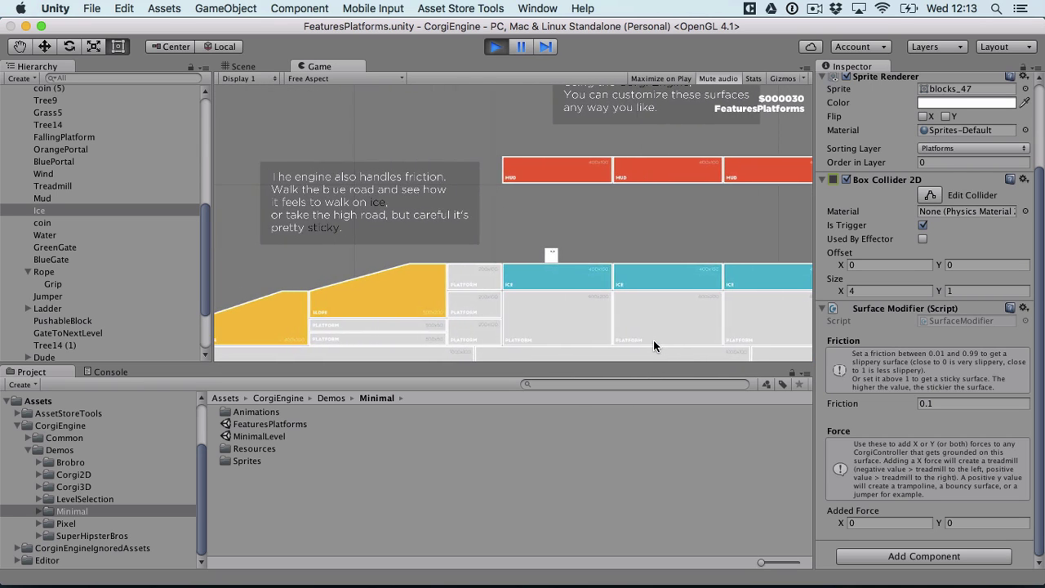
pyautogui.press('Right')
pyautogui.press('Right')
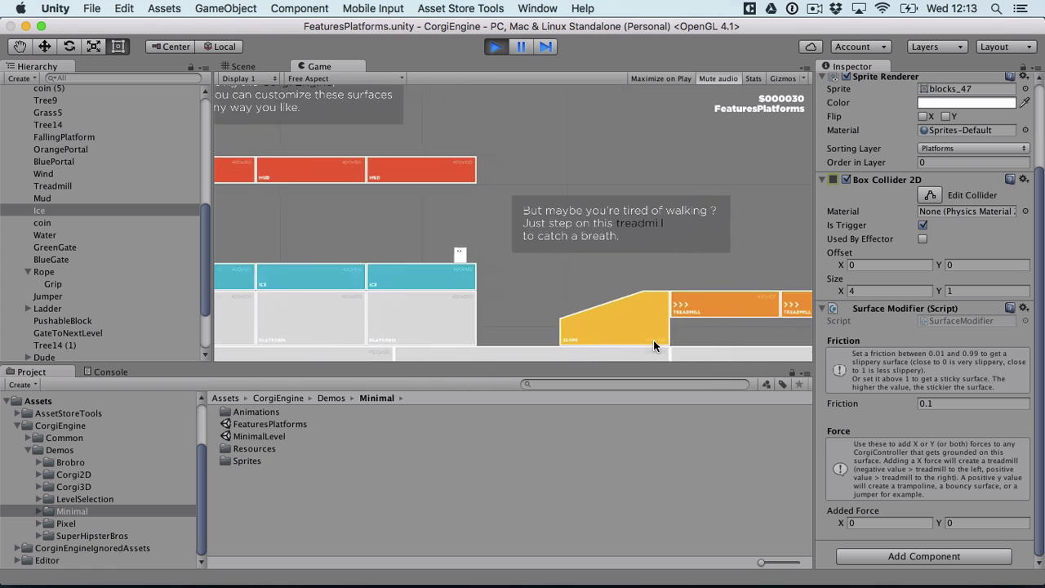
pyautogui.press('space')
pyautogui.press('Left')
pyautogui.press('Left')
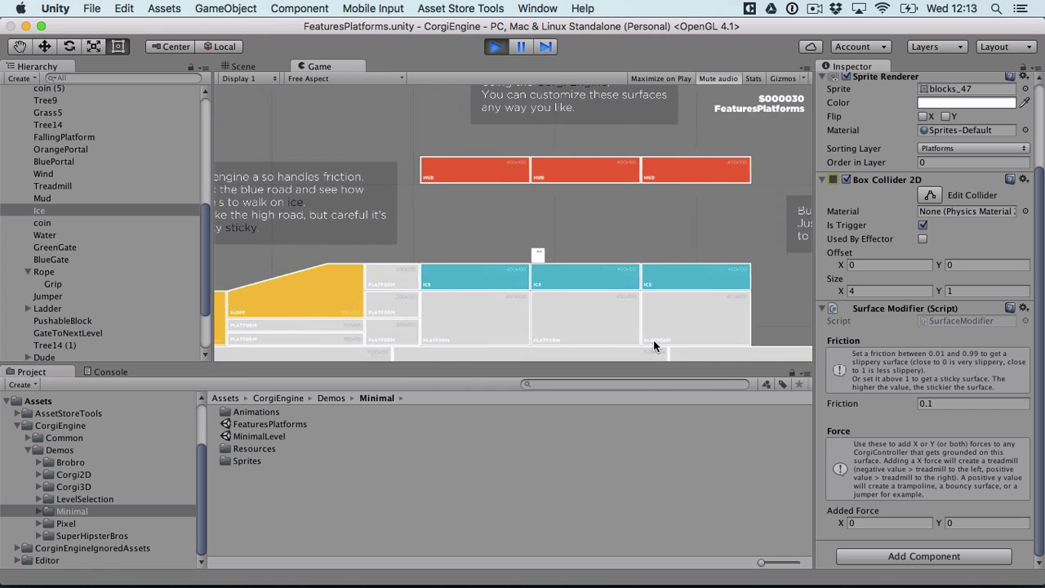
pyautogui.press('Right')
pyautogui.press('Left')
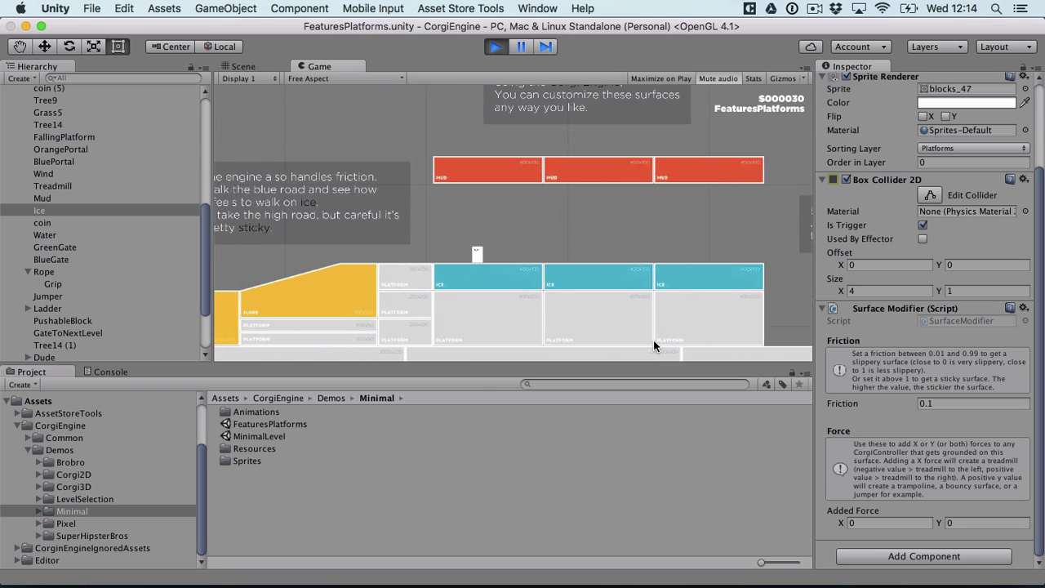
pyautogui.press('Right')
pyautogui.press('Right')
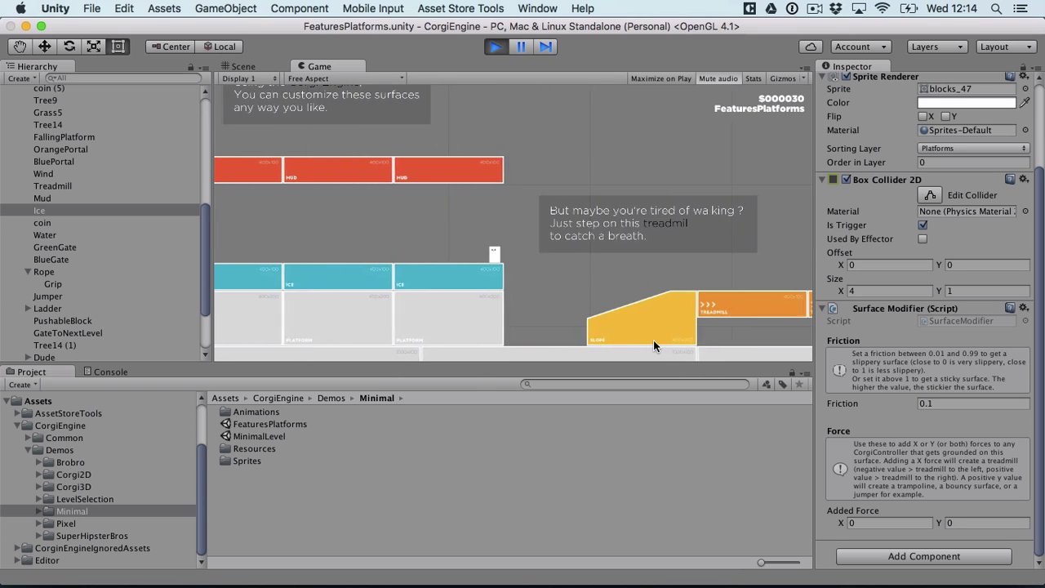
# Hop the character back along the ice to the platform at the top of the yellow slopes
pyautogui.press('space')
pyautogui.press('Left')
pyautogui.press('space')
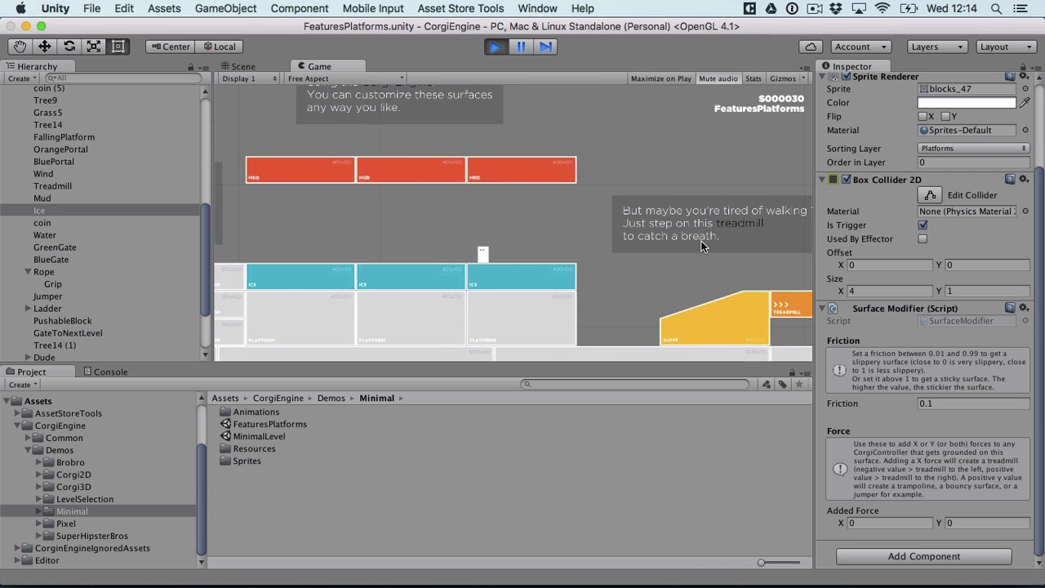
pyautogui.press('Left')
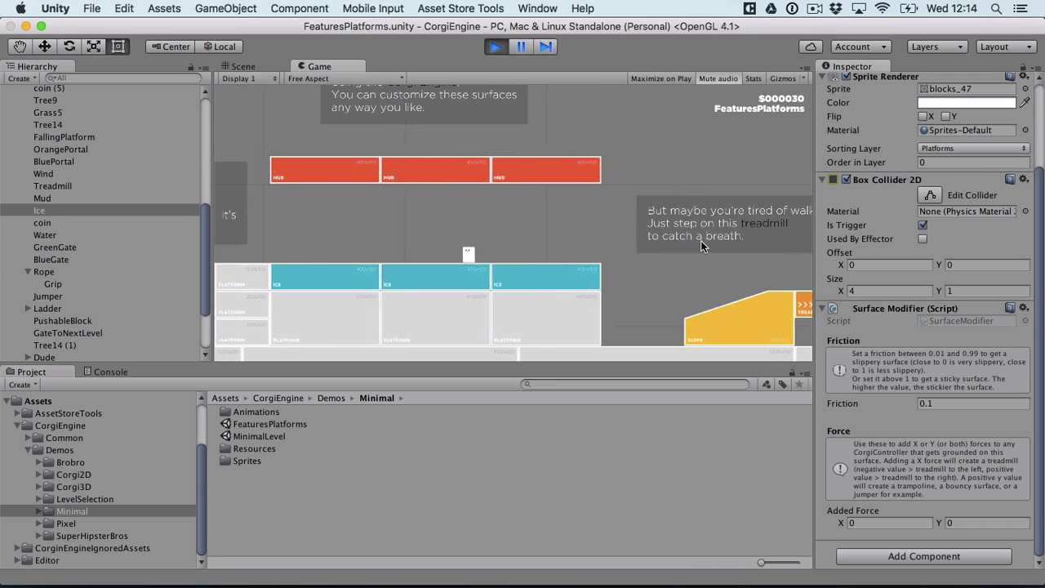
pyautogui.press('space')
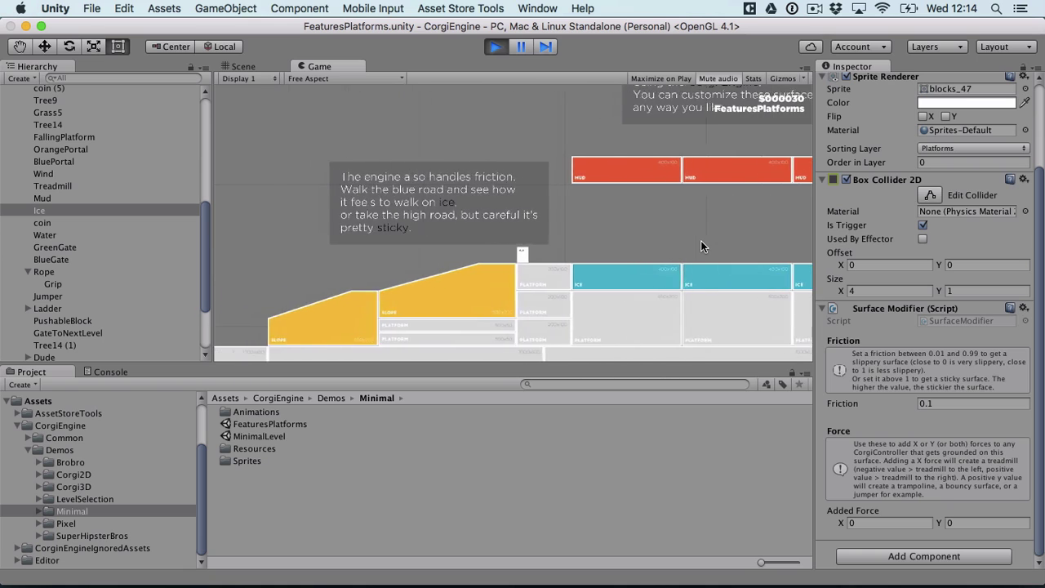
# Get the character up onto the red mud blocks and test walking back and forth on the sticky surface
pyautogui.press('Right')
pyautogui.press('Right')
pyautogui.press('Right')
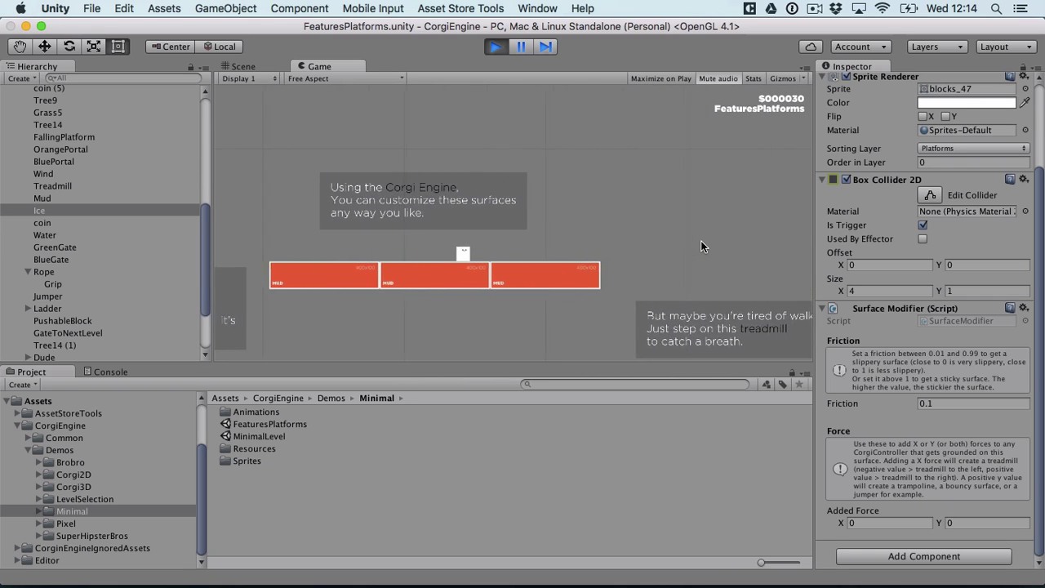
pyautogui.press('Left')
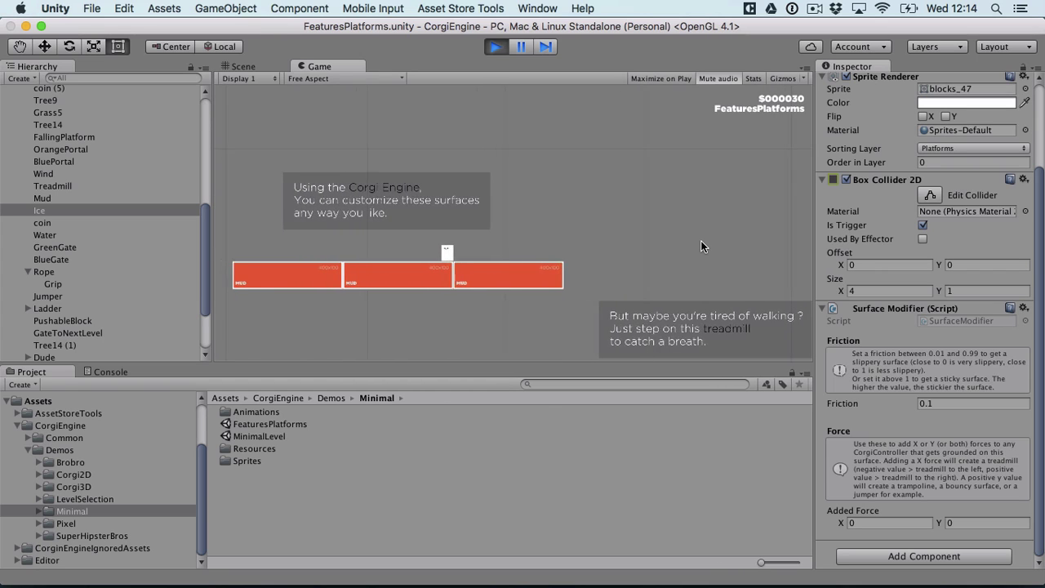
pyautogui.press('Left')
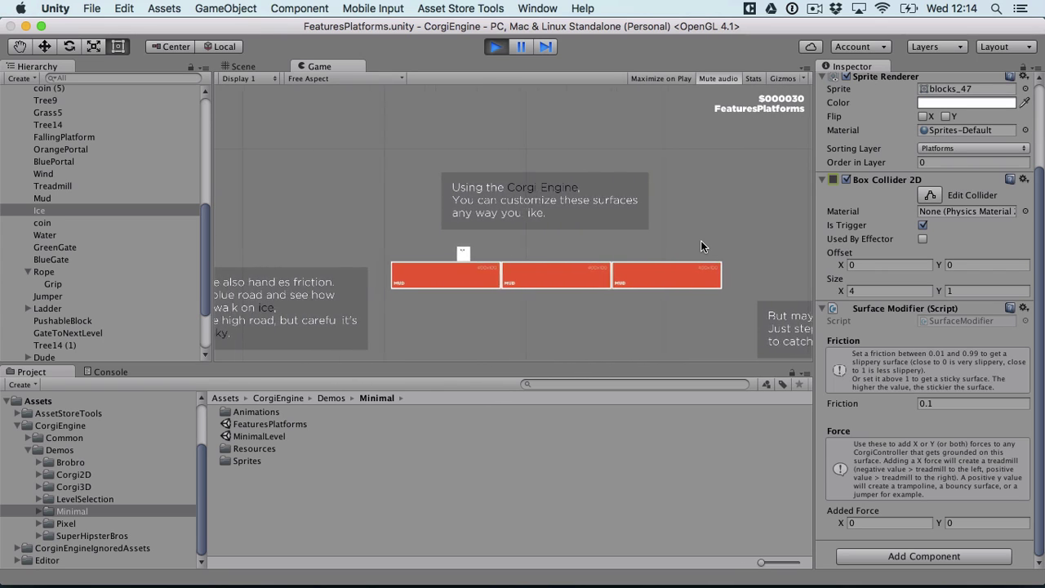
pyautogui.press('Right')
pyautogui.press('Right')
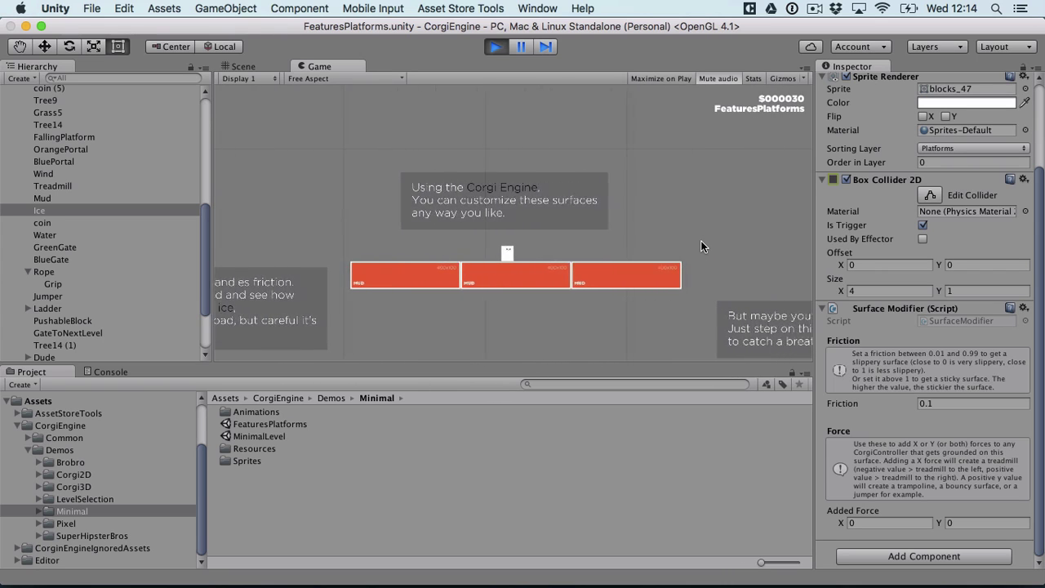
pyautogui.press('Right')
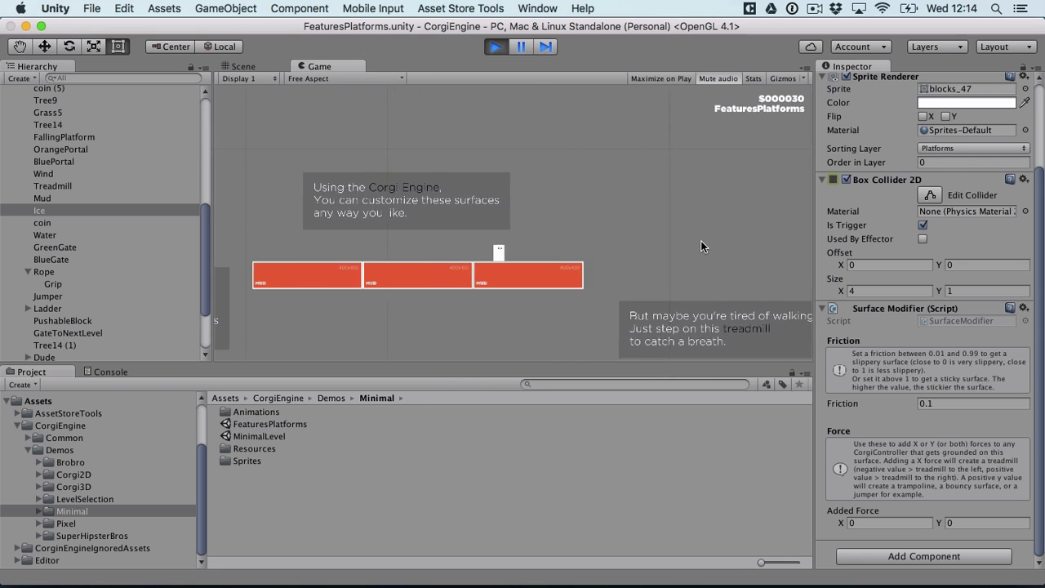
# Jump off the mud to the slope below and ride the treadmill to the far slope before the windy zone
pyautogui.press('space')
pyautogui.press('Right')
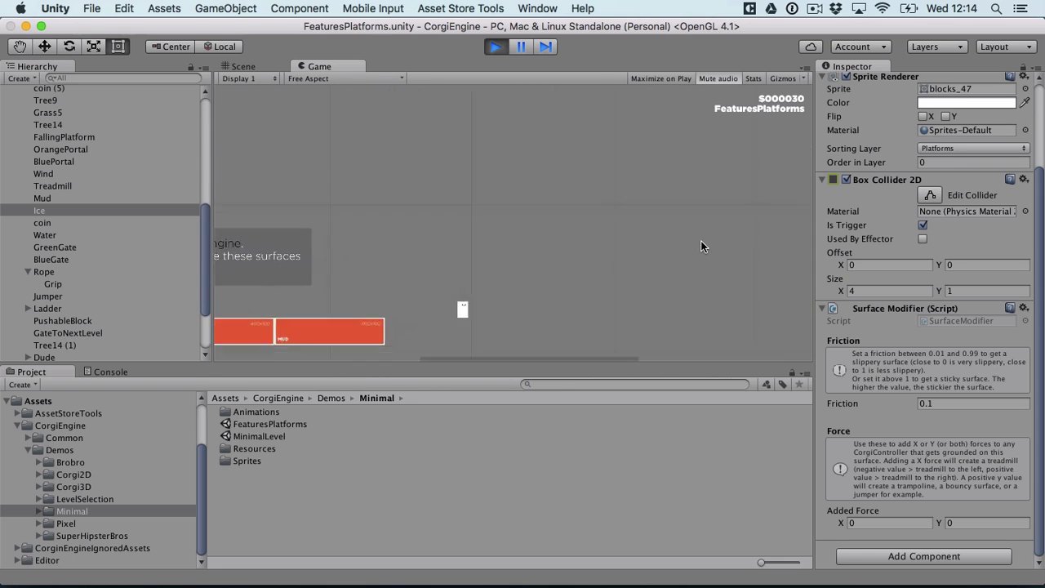
pyautogui.press('space')
pyautogui.press('Left')
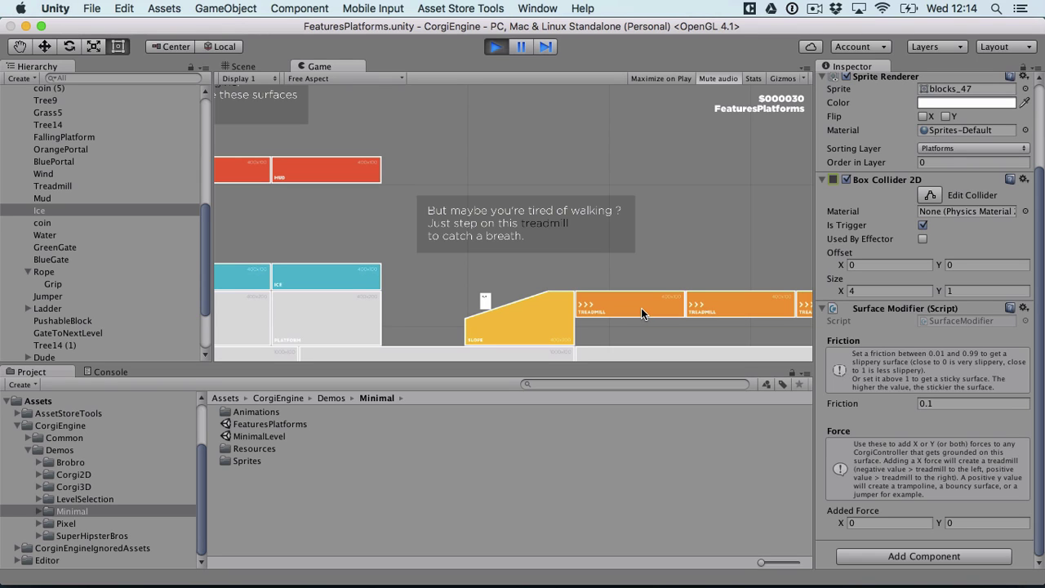
pyautogui.press('Right')
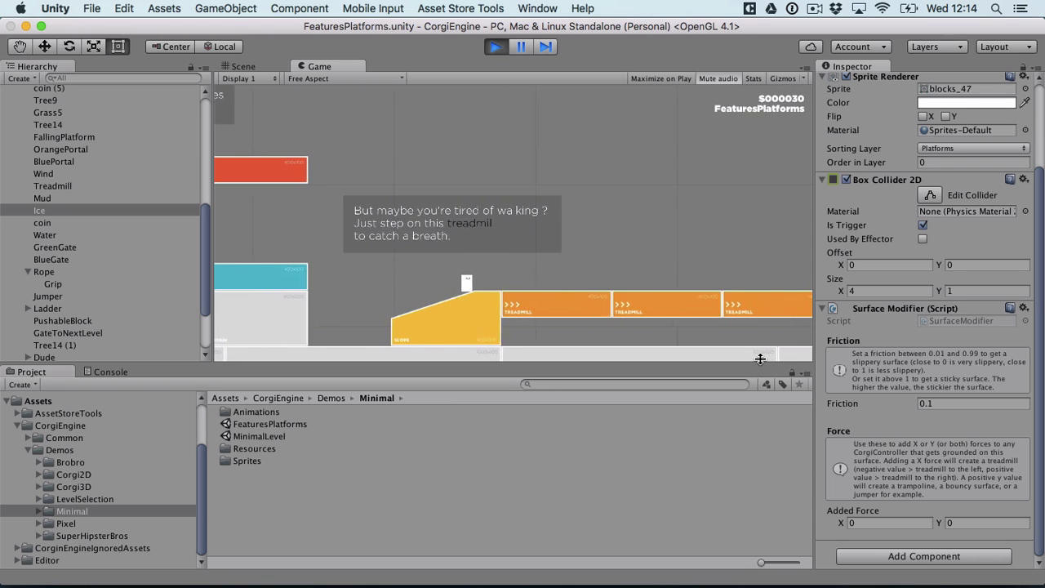
pyautogui.press('Right')
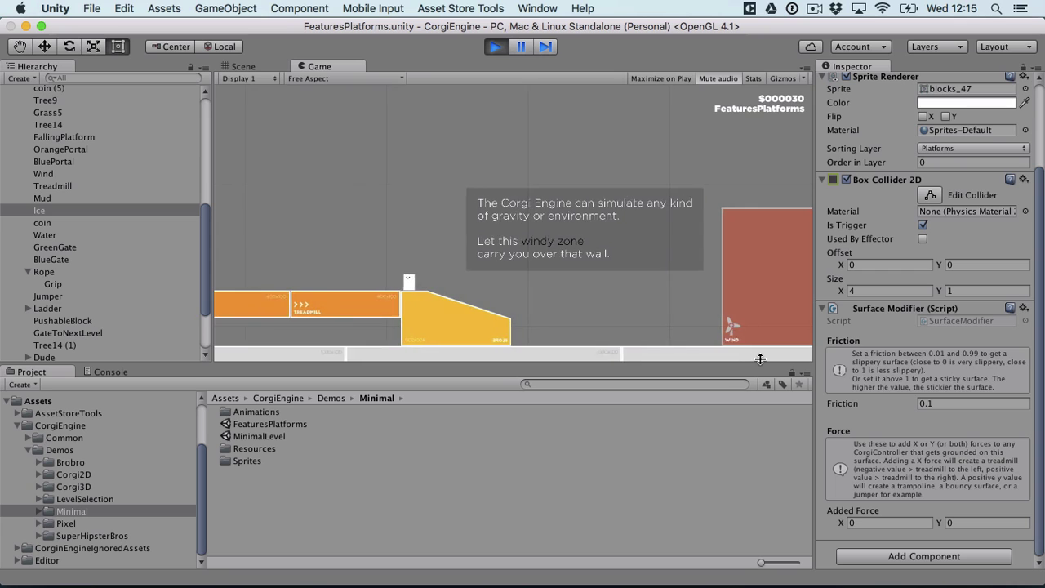
# Move the character back against the treadmill's direction with jumps and stop on the near yellow slope
pyautogui.press('Left')
pyautogui.press('space')
pyautogui.press('Down')
pyautogui.press('Left')
pyautogui.press('Left')
pyautogui.press('space')
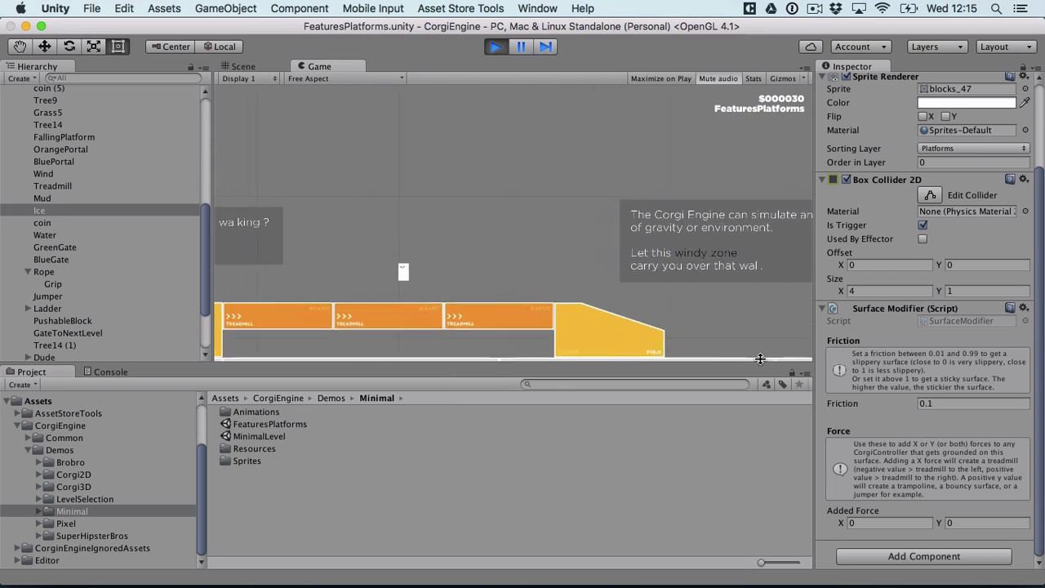
pyautogui.press('Left')
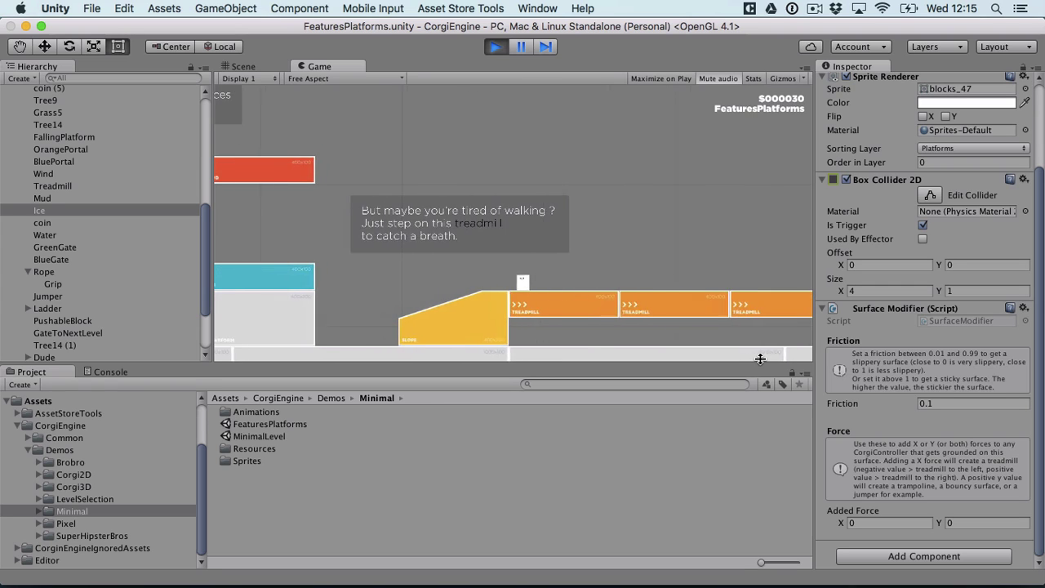
pyautogui.press('Left')
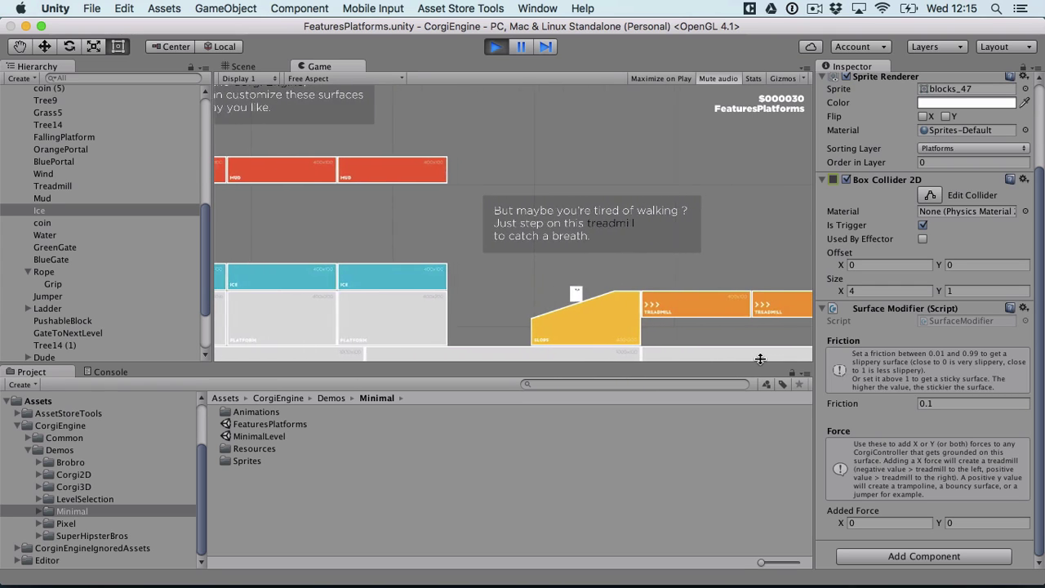
pyautogui.press('Left')
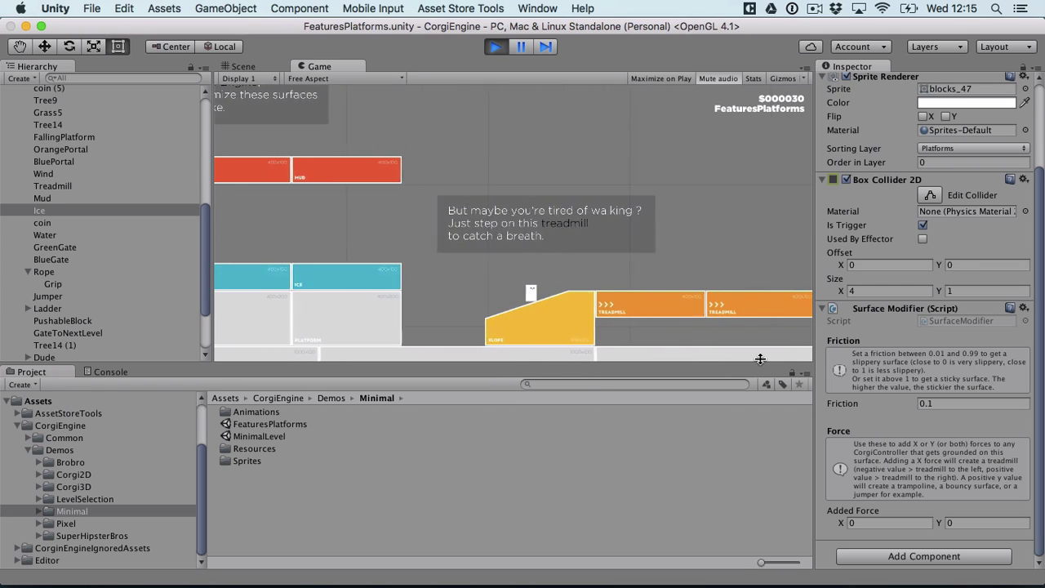
# Select the first Treadmill block in the scene and set its Surface Modifier added force Y to 1
pyautogui.click(264, 65)
pyautogui.moveTo(771, 277); pyautogui.dragTo(390, 255, button='middle')
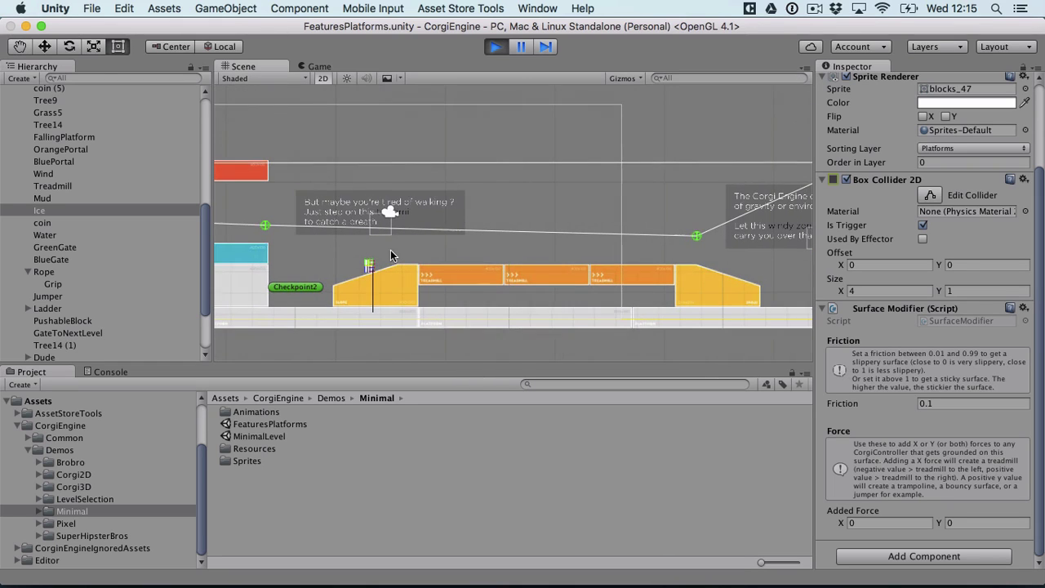
pyautogui.click(475, 276)
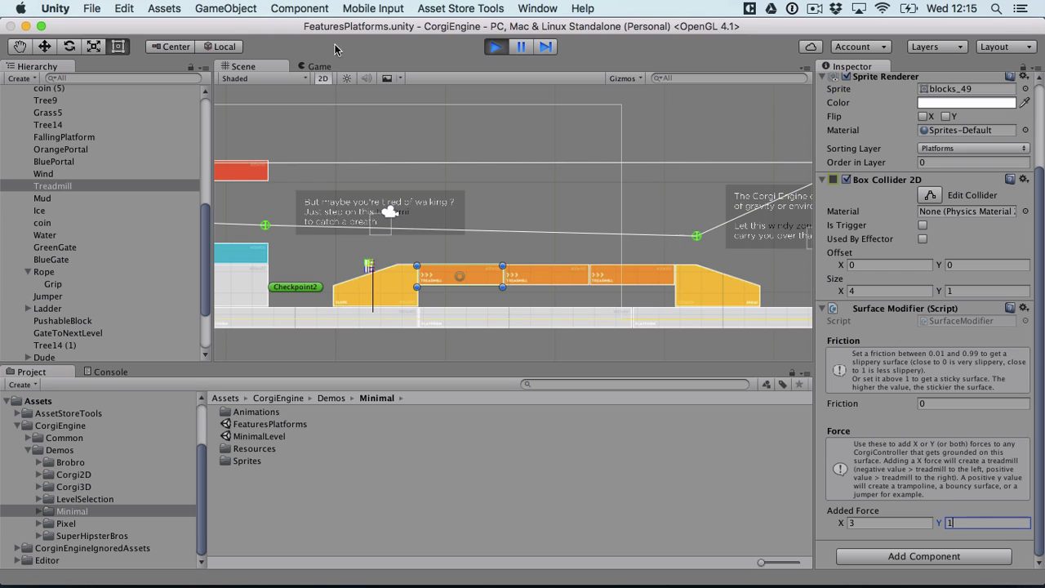
# Return to the running game and try the moving platforms, including riding the long one across the level
pyautogui.click(309, 65)
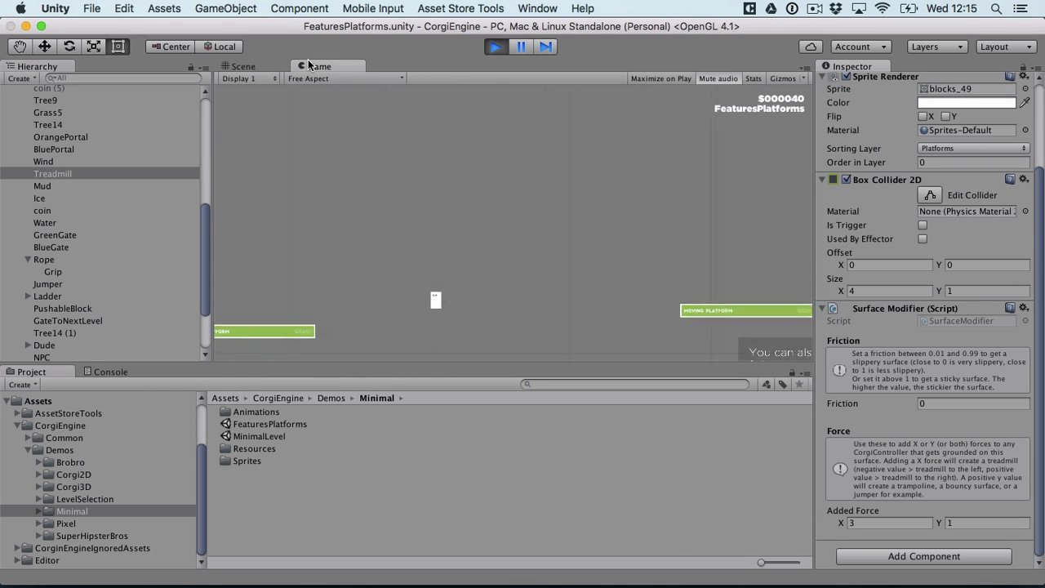
pyautogui.press('space')
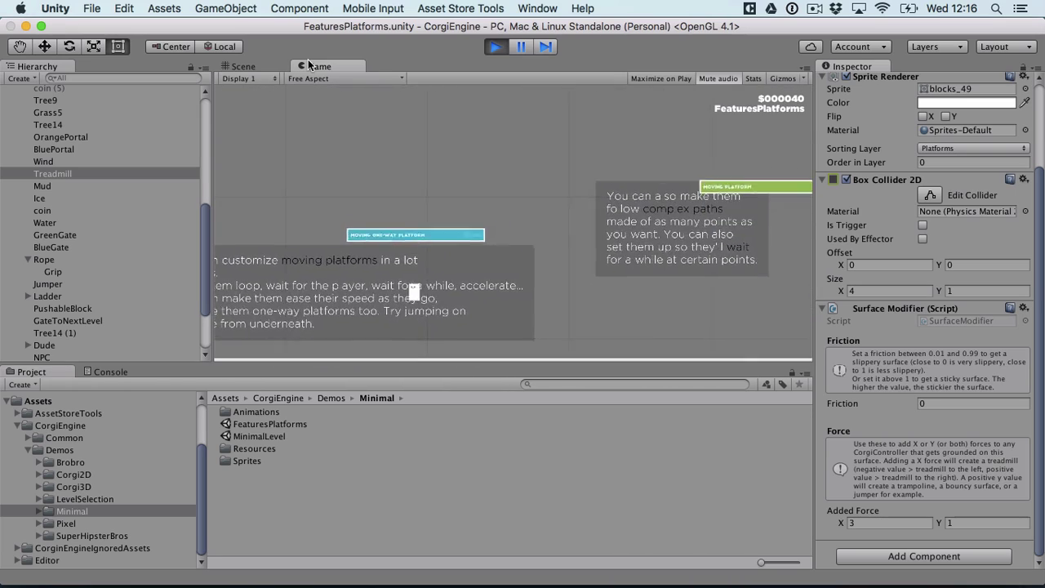
pyautogui.press('Right')
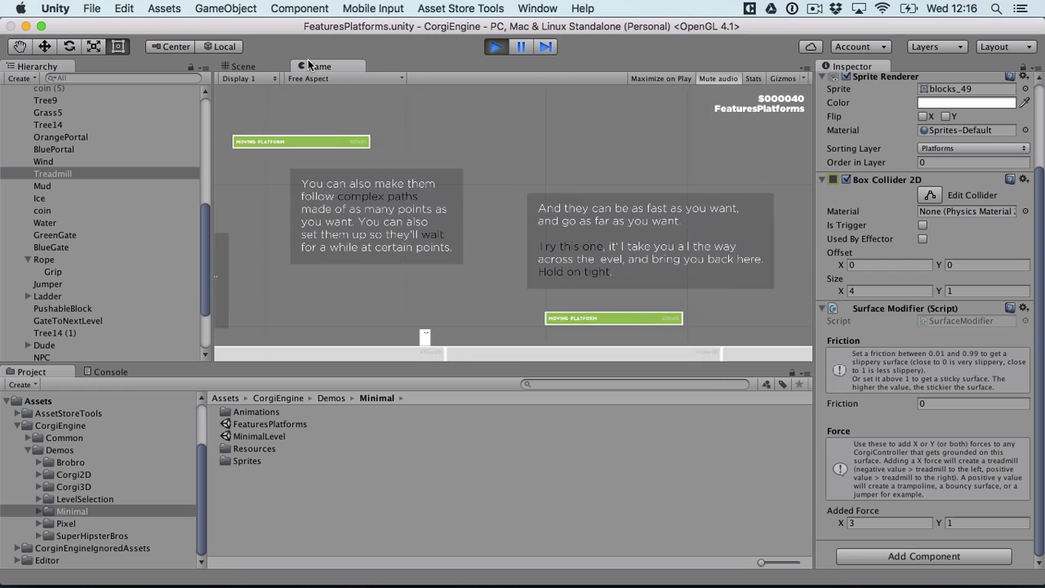
pyautogui.press('Left')
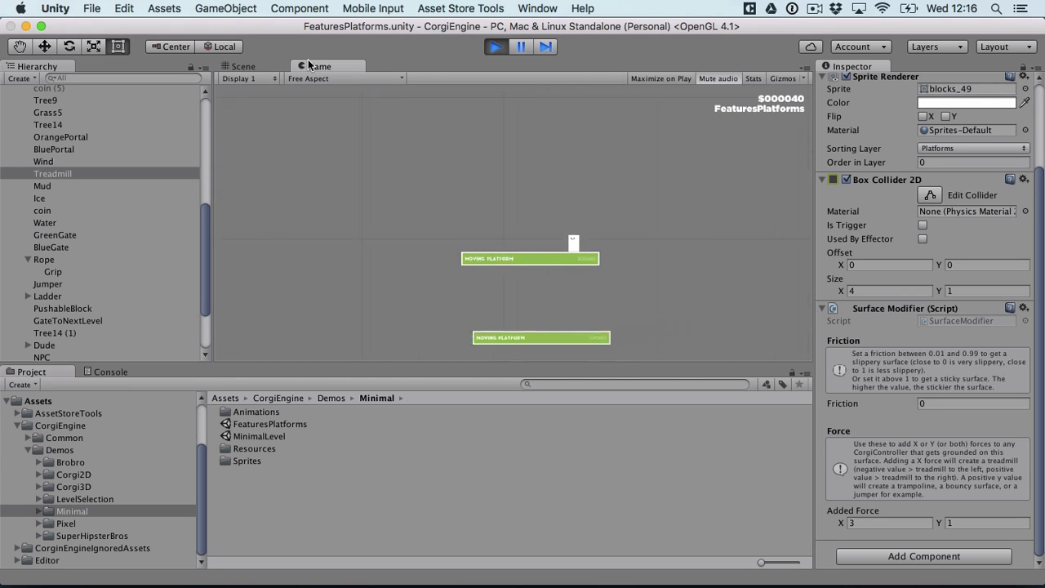
# Leave the moving platform and take the character through the orange gate to the next level
pyautogui.press('Right')
pyautogui.press('space')
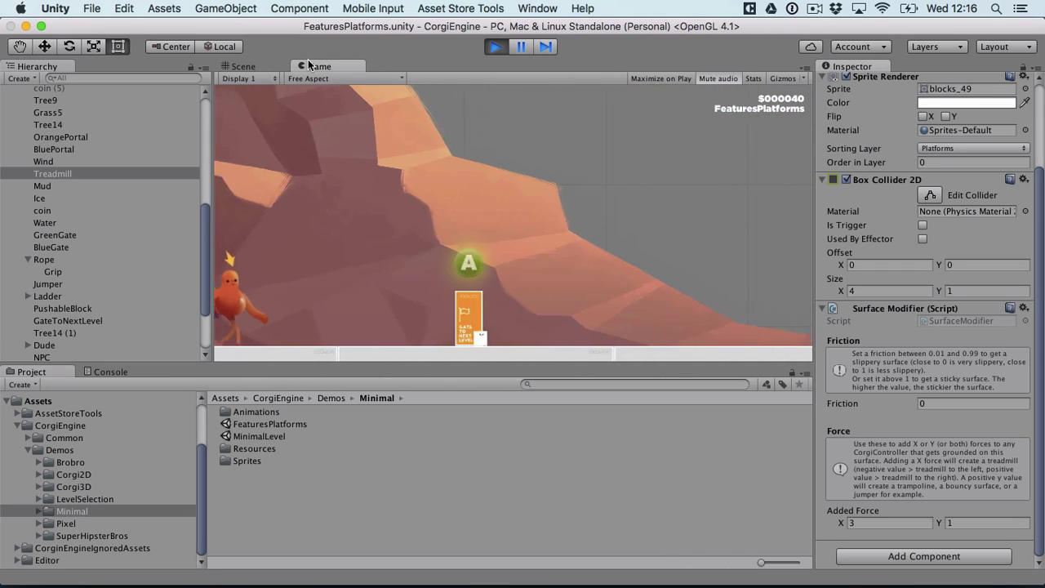
pyautogui.press('Left')
pyautogui.press('space')
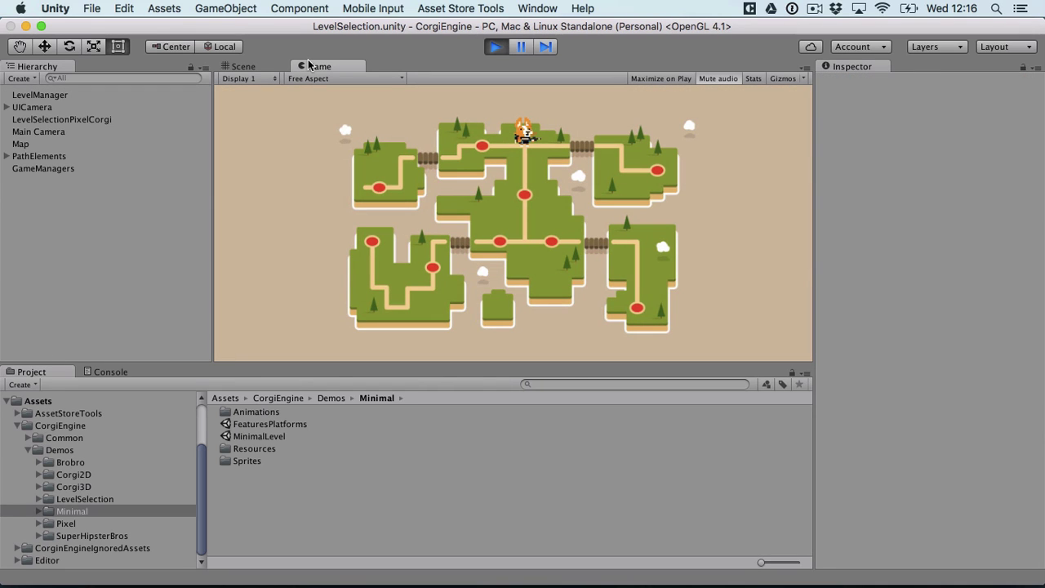
# Move the corgi down the level selection map past 3D Level and start HipsterLevel
pyautogui.press('Down')
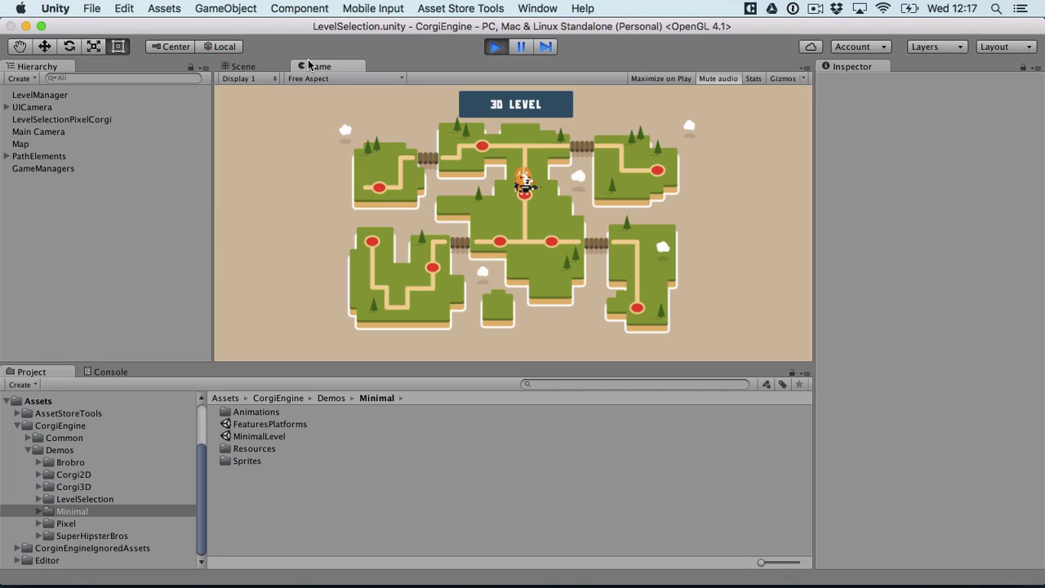
pyautogui.press('Down')
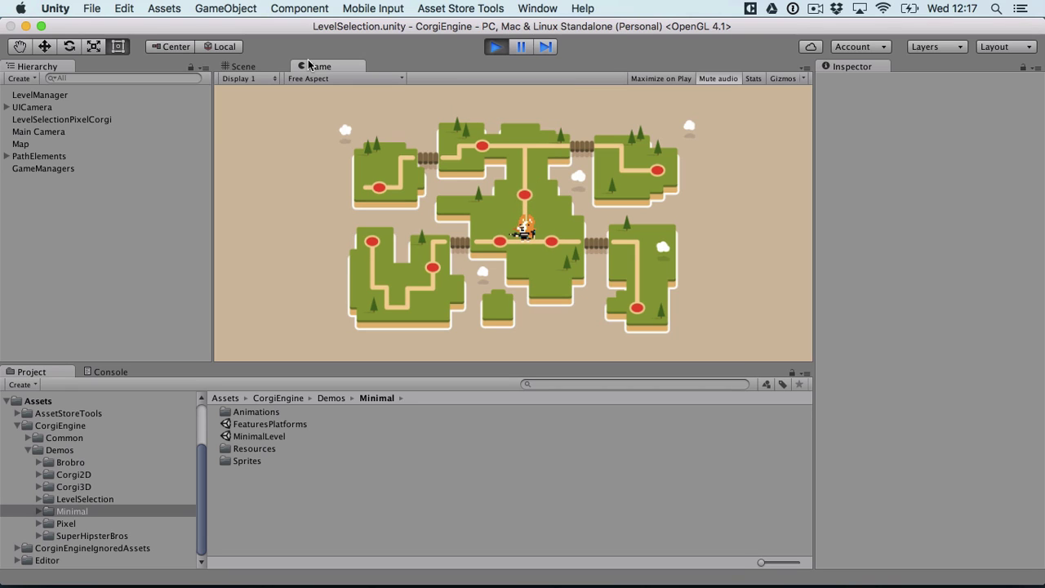
pyautogui.press('space')
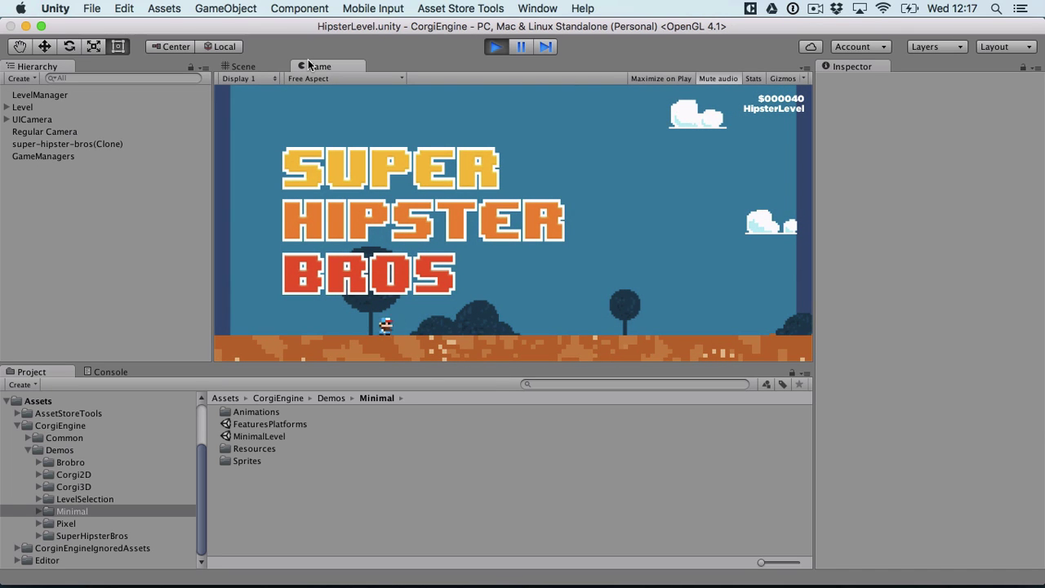
# Run the HipsterLevel character to the right past the first block, then pause and go back to level selection
pyautogui.press('Right')
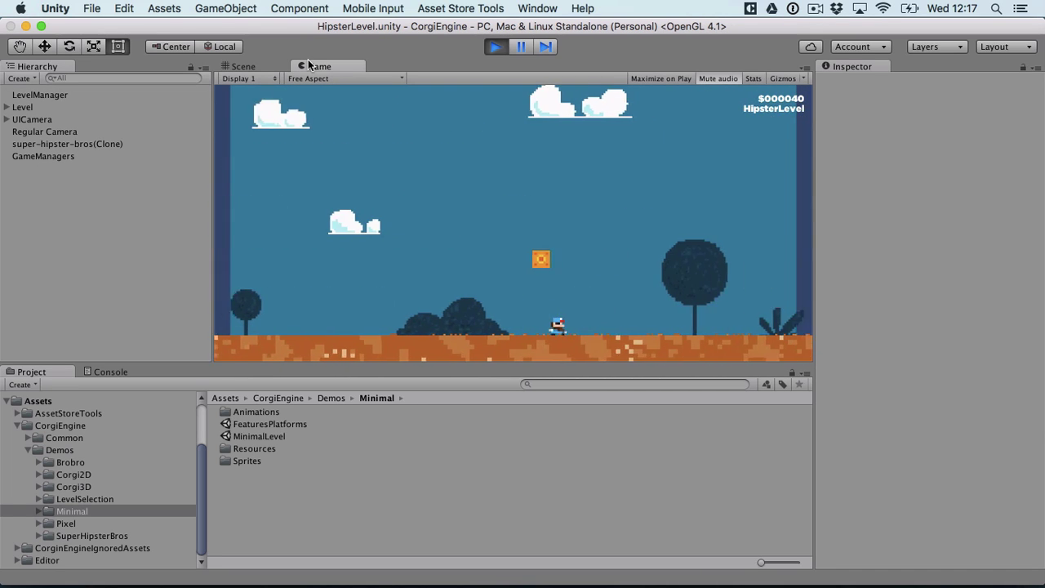
pyautogui.press('Right')
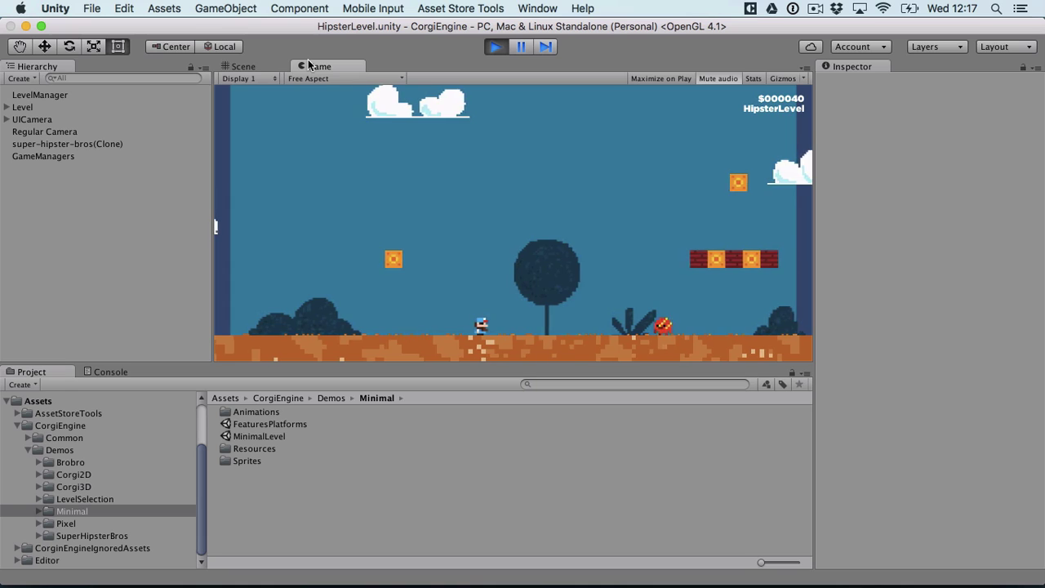
pyautogui.press('Escape')
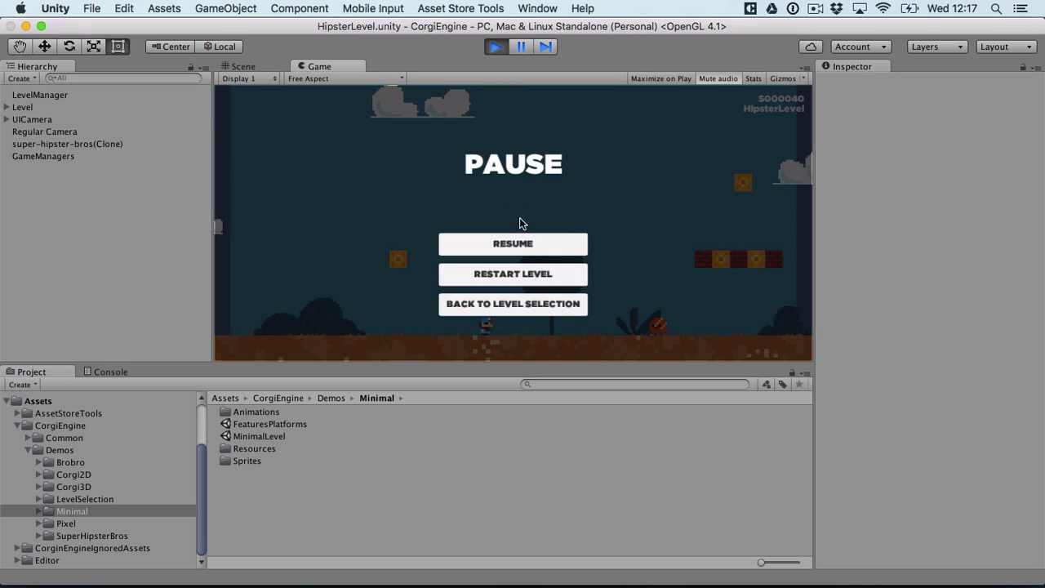
pyautogui.click(533, 301)
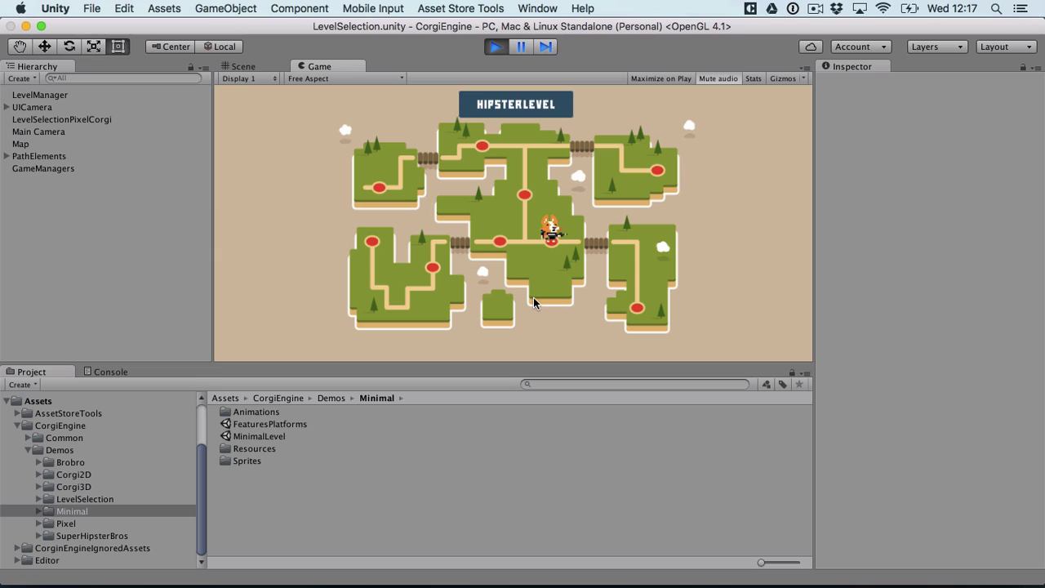
# Open the LoadingScreen scene from the Common folder and frame the loading graphics of its UICamera
pyautogui.click(85, 439)
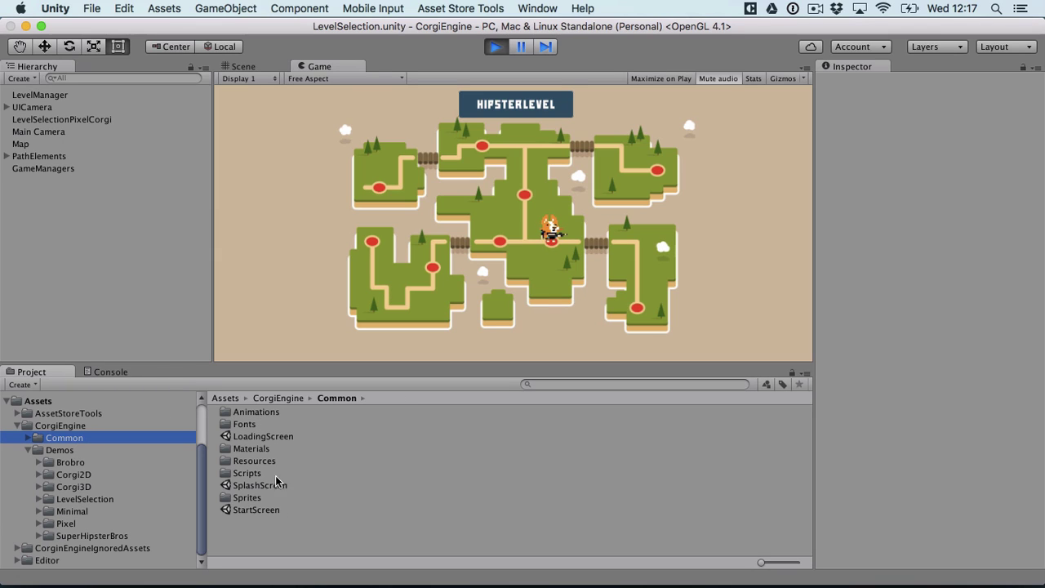
pyautogui.doubleClick(279, 437)
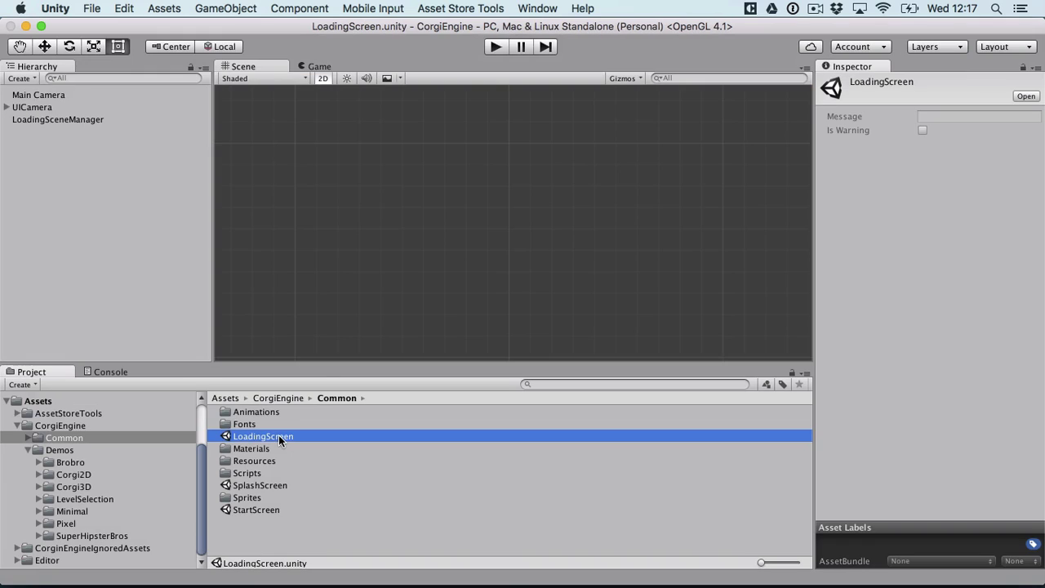
pyautogui.doubleClick(37, 106)
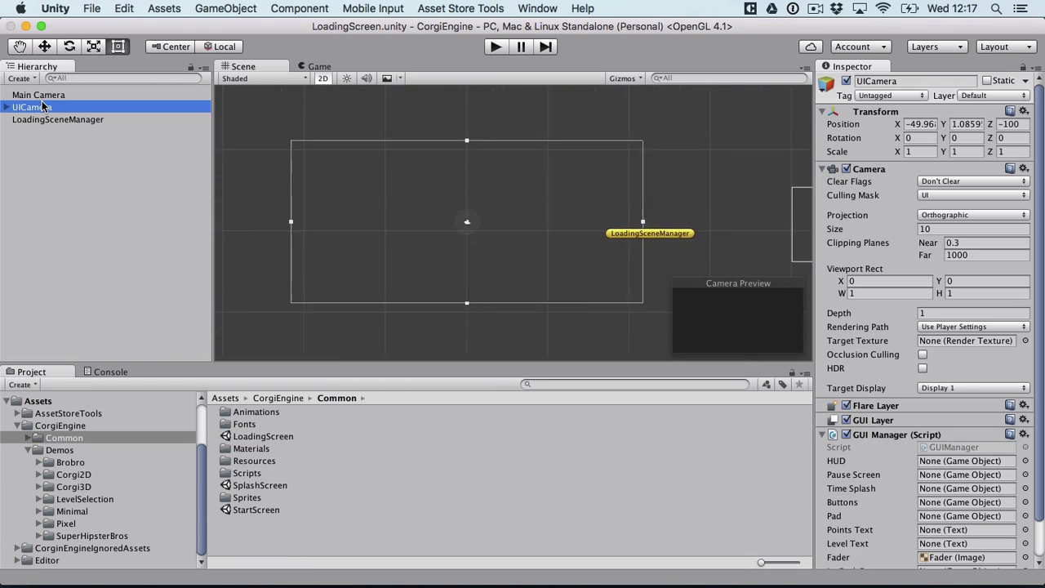
pyautogui.moveTo(432, 187); pyautogui.dragTo(50, 186, button='middle')
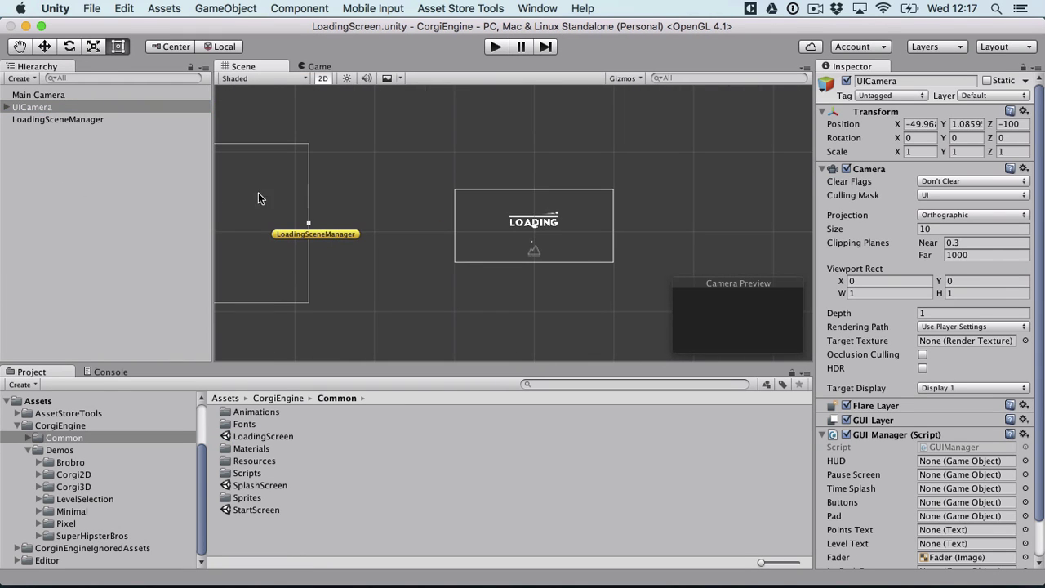
pyautogui.scroll(5, 423, 256)
pyautogui.scroll(2, 512, 219)
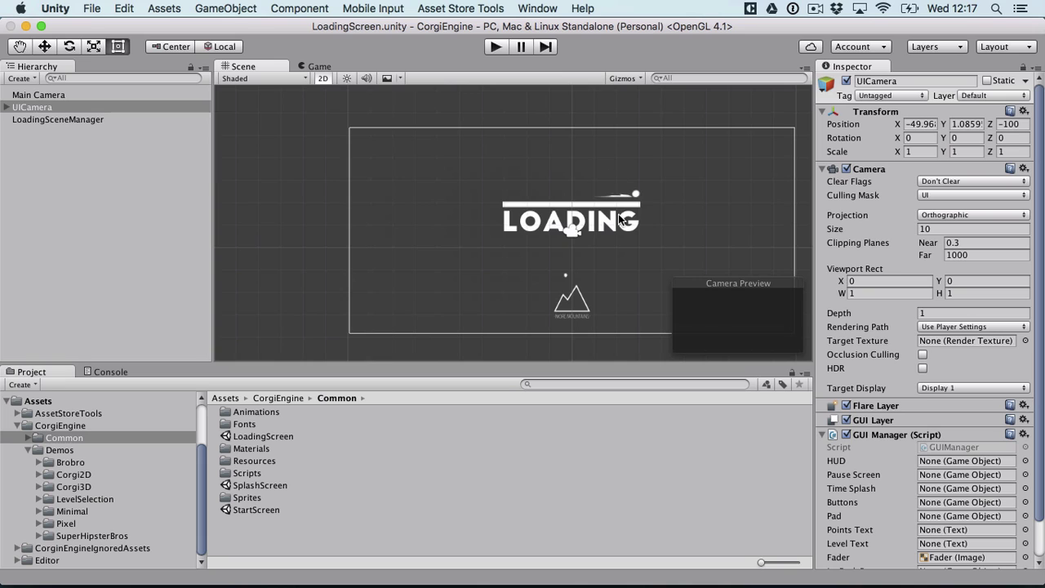
# Inspect the LoadingProgressBar and MoreMountainsLogo elements of the loading screen, then clear the selection
pyautogui.click(628, 195)
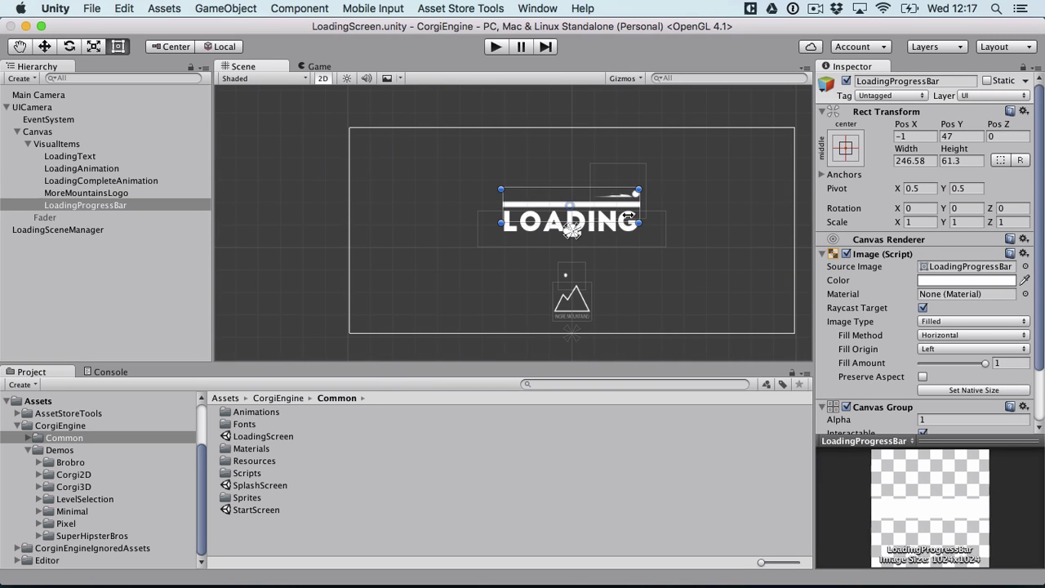
pyautogui.click(576, 320)
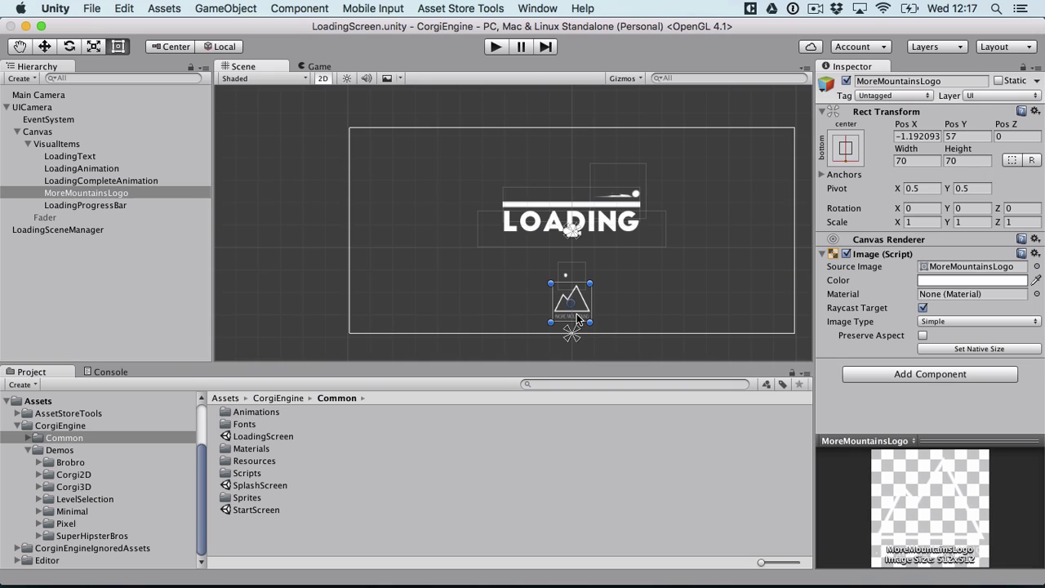
pyautogui.click(263, 280)
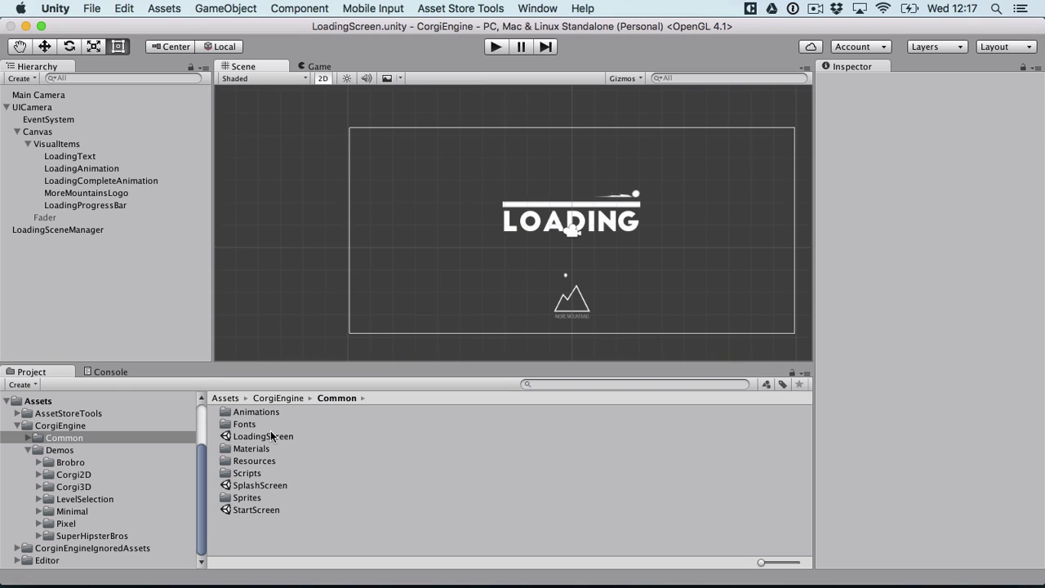
# Browse the Demos and Minimal folders, then open the Mountains scene from the Corgi2D demo folder
pyautogui.click(59, 449)
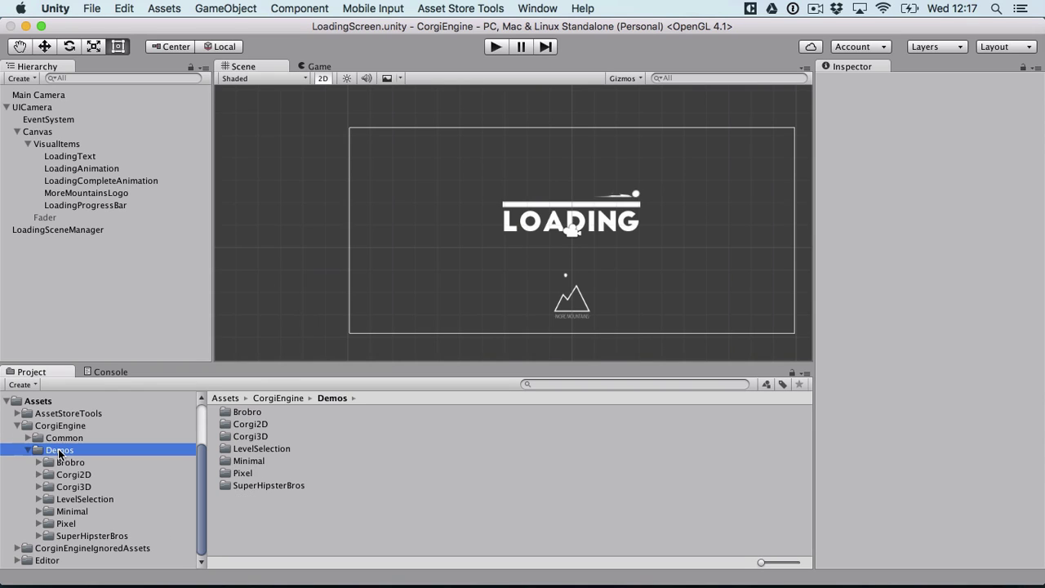
pyautogui.doubleClick(249, 462)
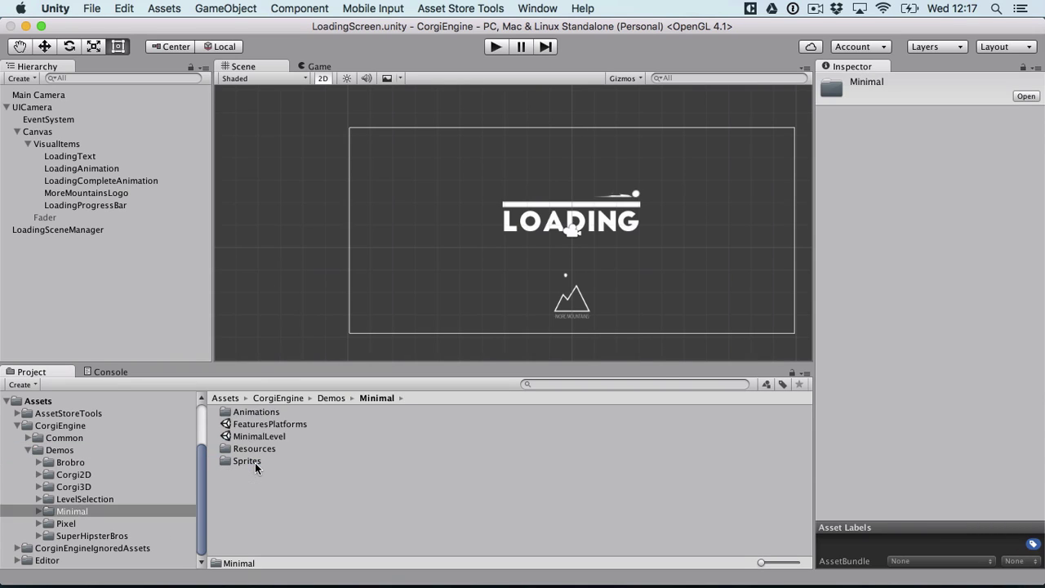
pyautogui.click(101, 474)
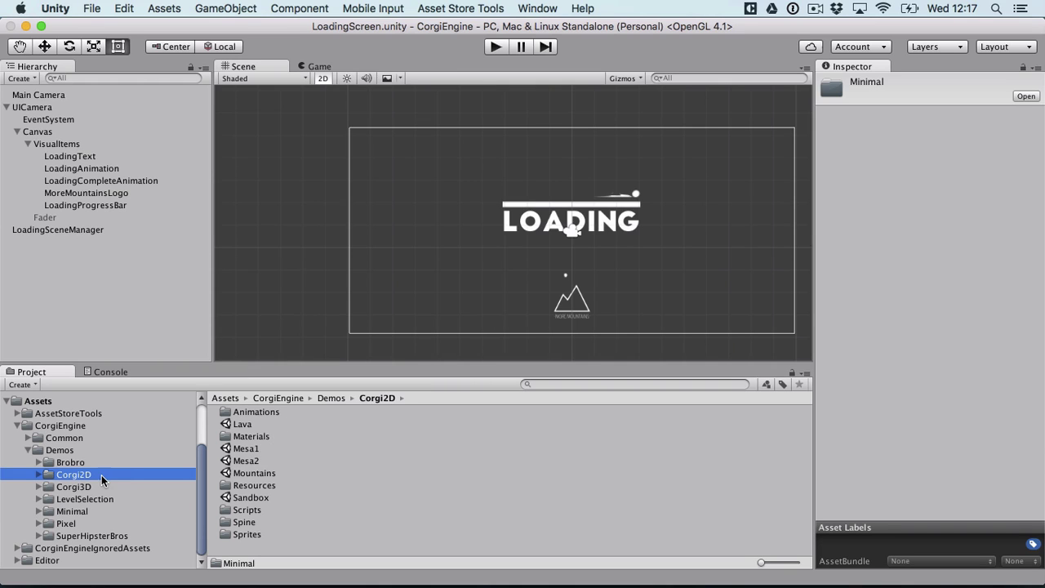
pyautogui.click(258, 474)
pyautogui.doubleClick(258, 474)
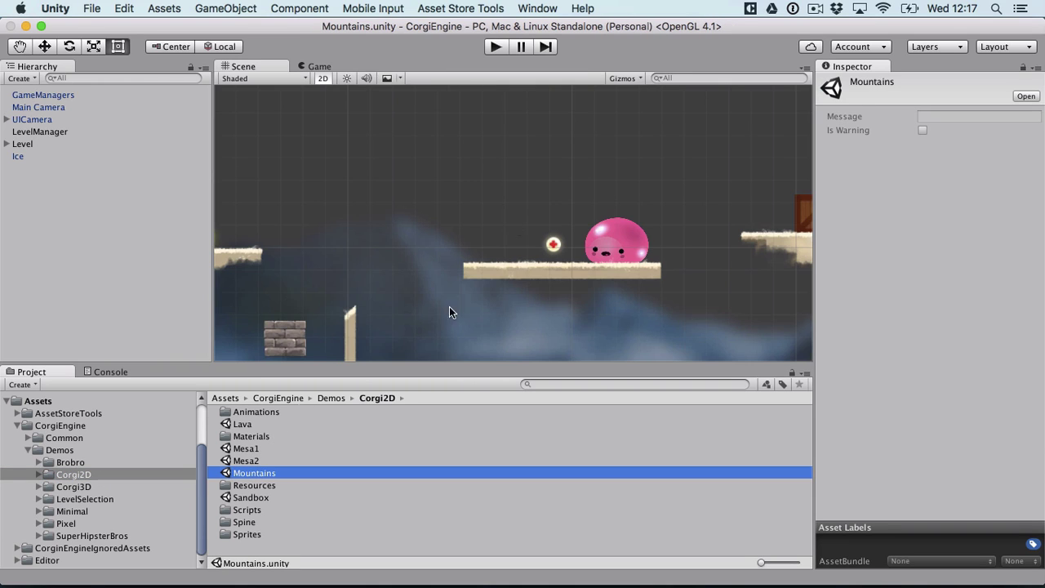
# Play the Mountains scene and jump over to the large armoured corgi to start its dialogue
pyautogui.click(494, 49)
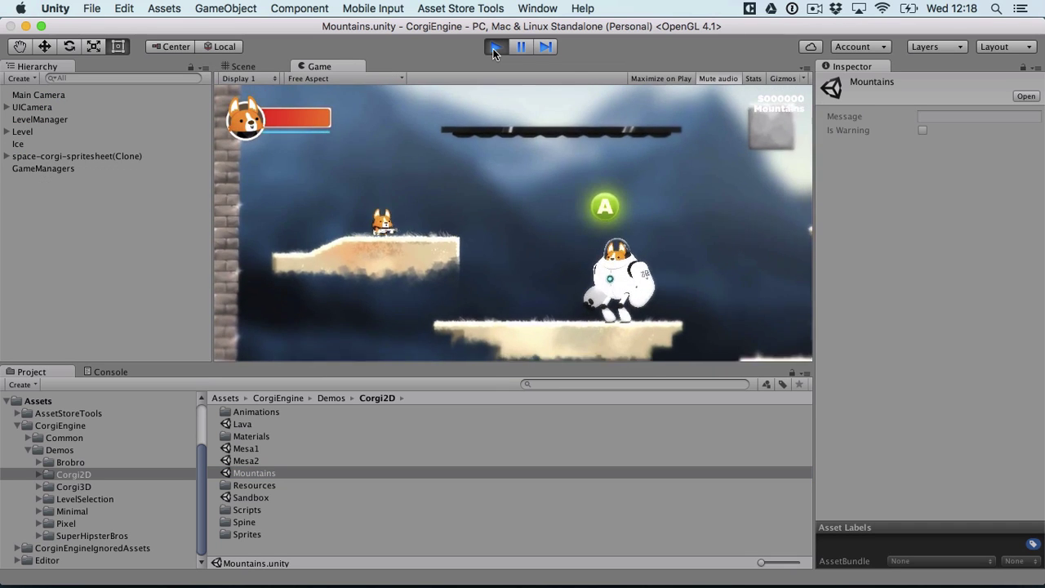
pyautogui.press('Right')
pyautogui.press('space')
pyautogui.press('space')
pyautogui.press('space')
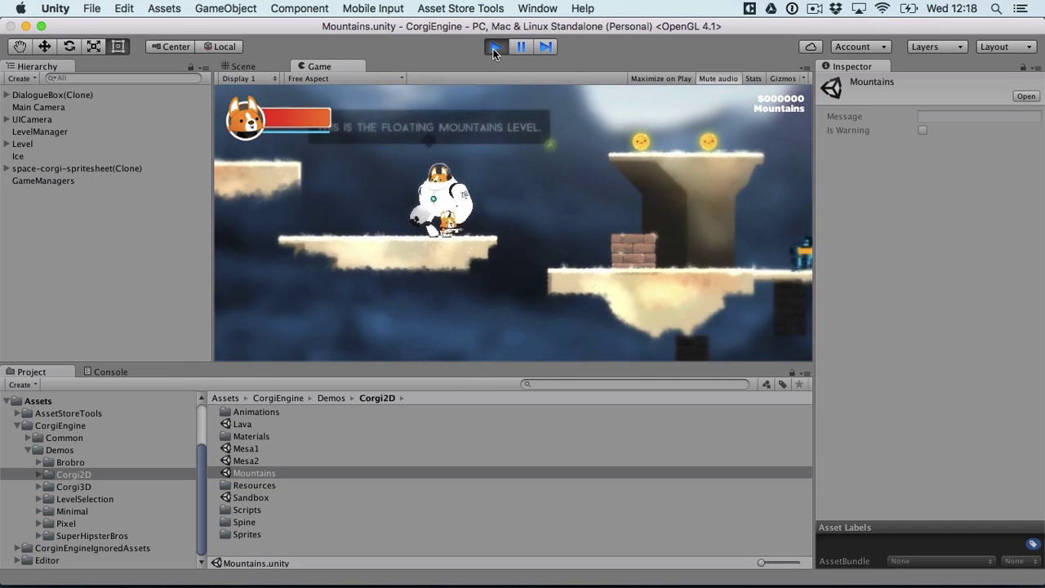
# Finish the armoured corgi's dialogue and fly the character right over the floating platforms with the jetpack
pyautogui.press('space')
pyautogui.press('space')
pyautogui.press('Right')
pyautogui.press('space')
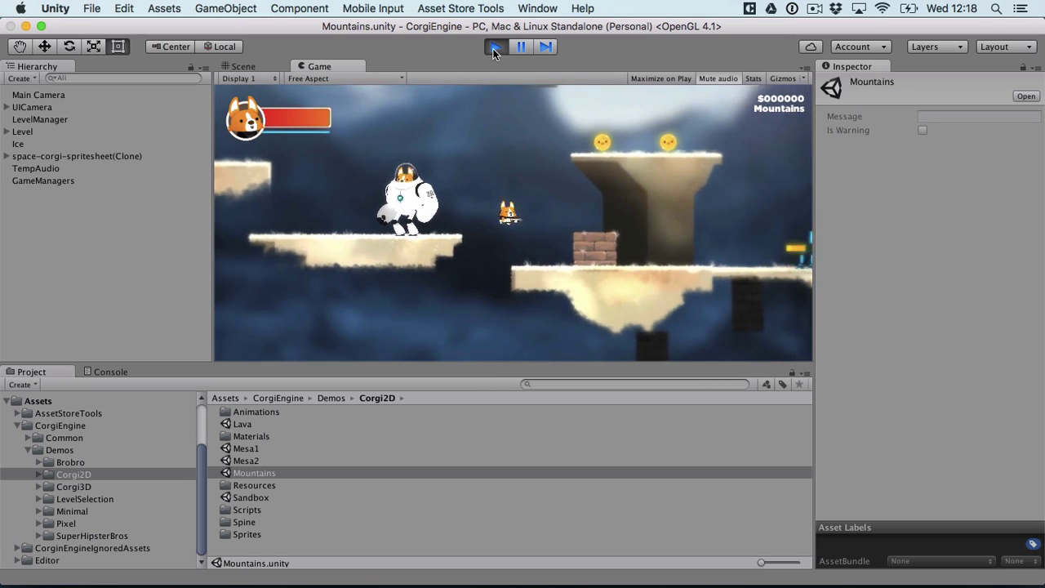
pyautogui.press('Right')
pyautogui.press('space')
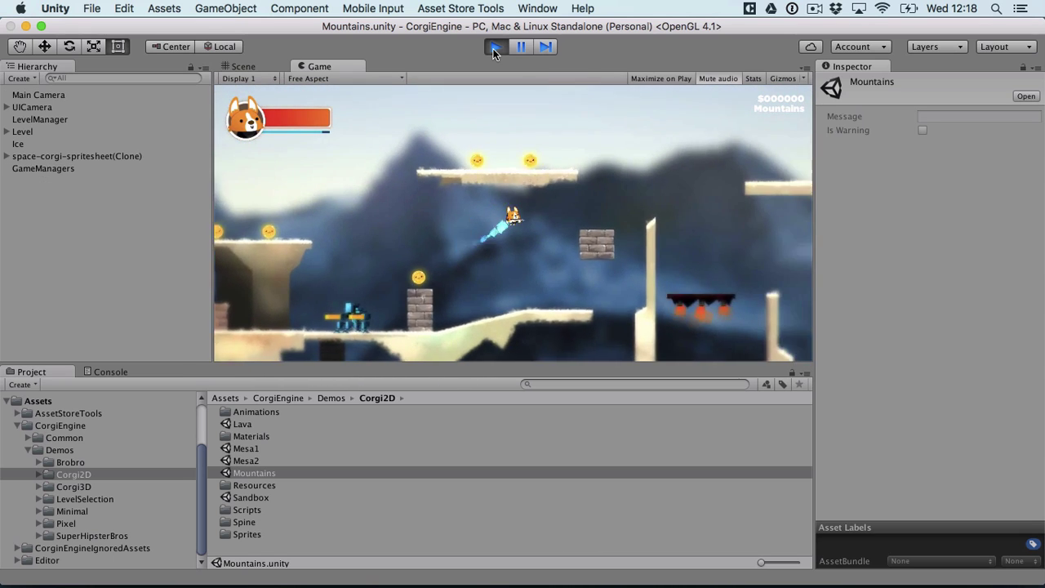
# Fly the character onto the floating ice platform and run and jump back and forth on its slippery surface
pyautogui.press('Right')
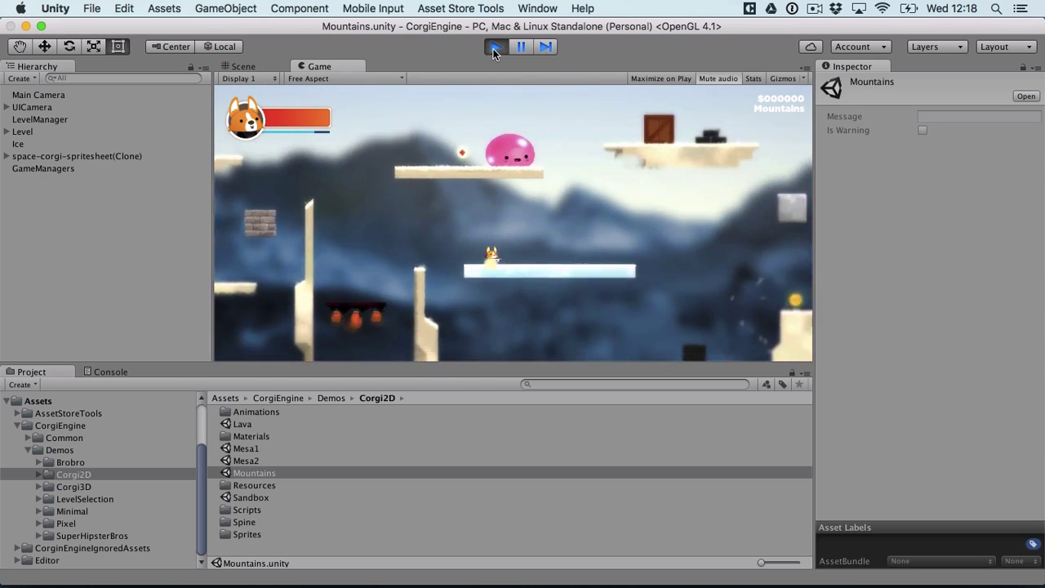
pyautogui.press('Right')
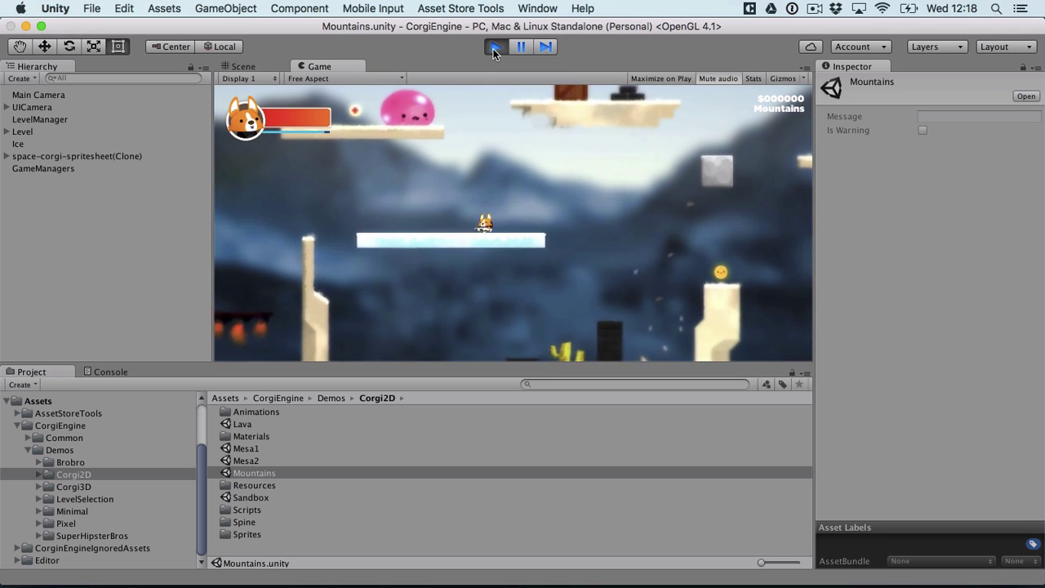
pyautogui.press('Left')
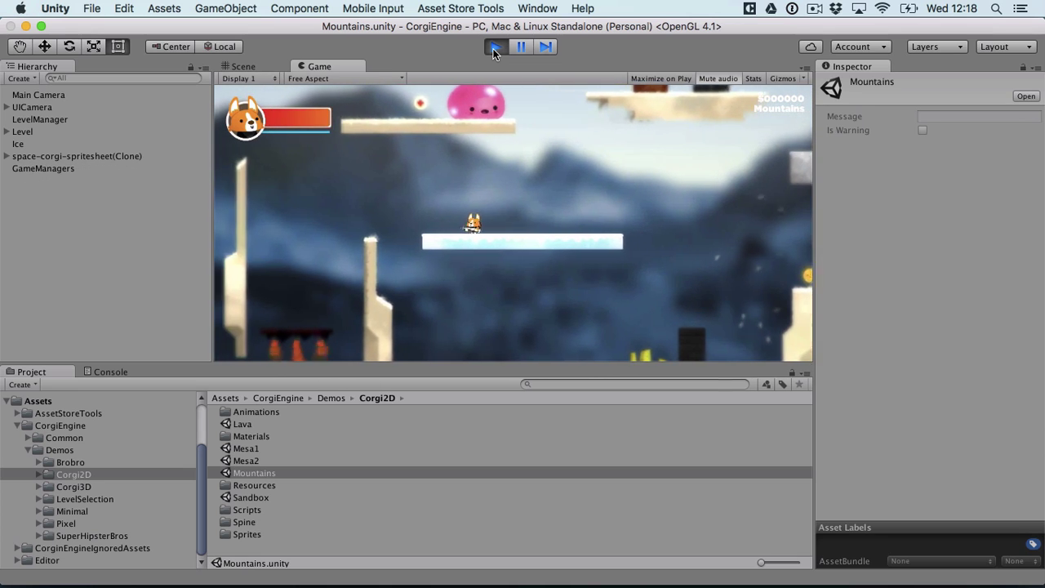
pyautogui.press('space')
pyautogui.press('Right')
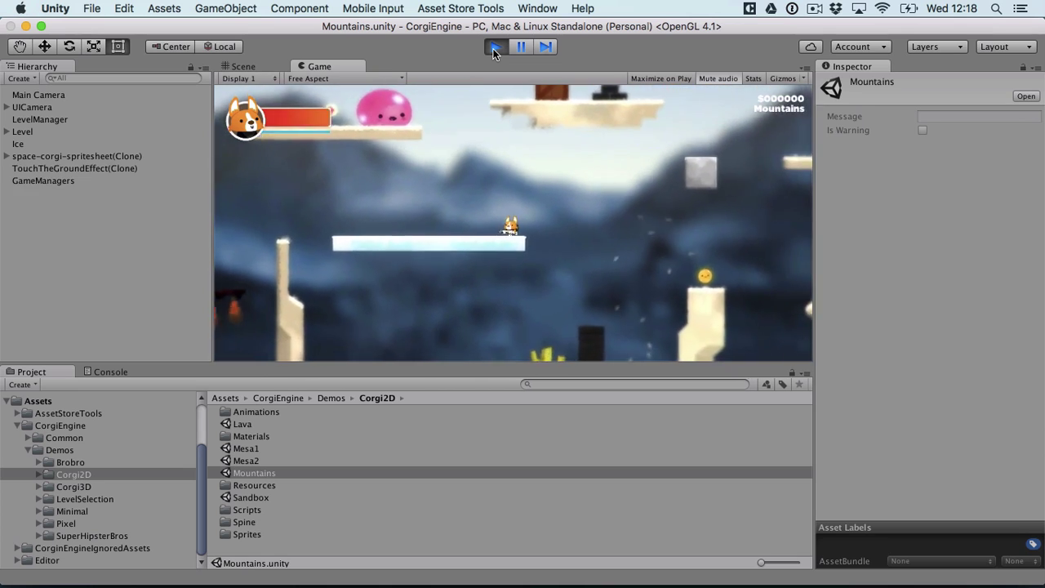
# Jump off the ice platform and bring the character down to the snowy ground left of the cactus
pyautogui.press('space')
pyautogui.press('Left')
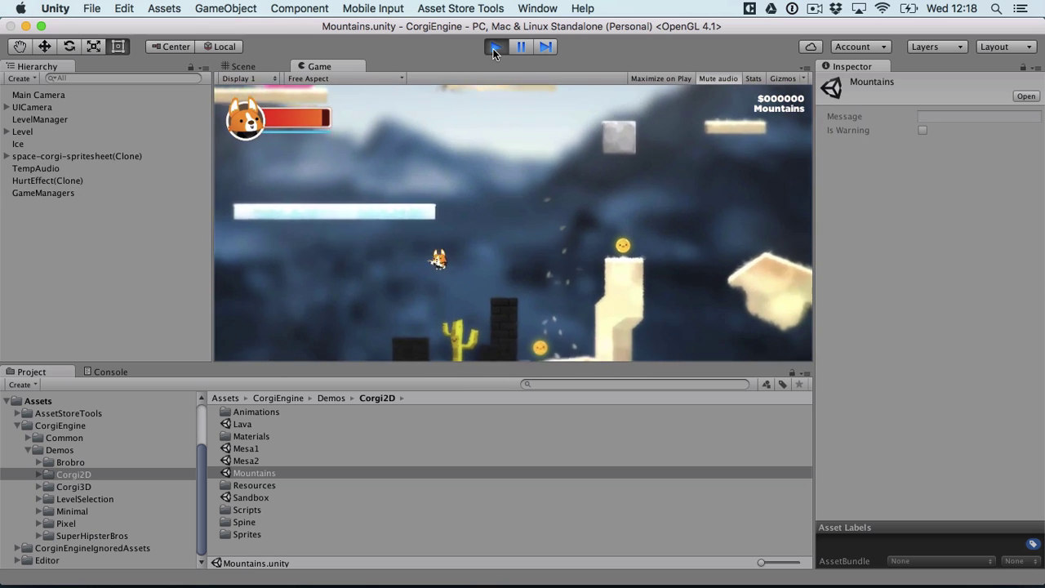
pyautogui.press('Left')
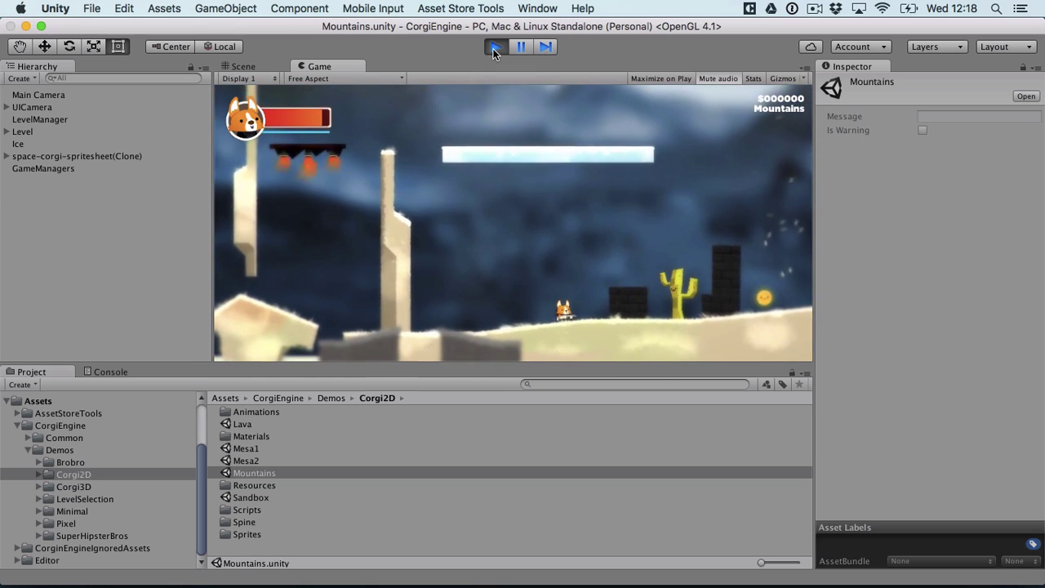
pyautogui.press('Left')
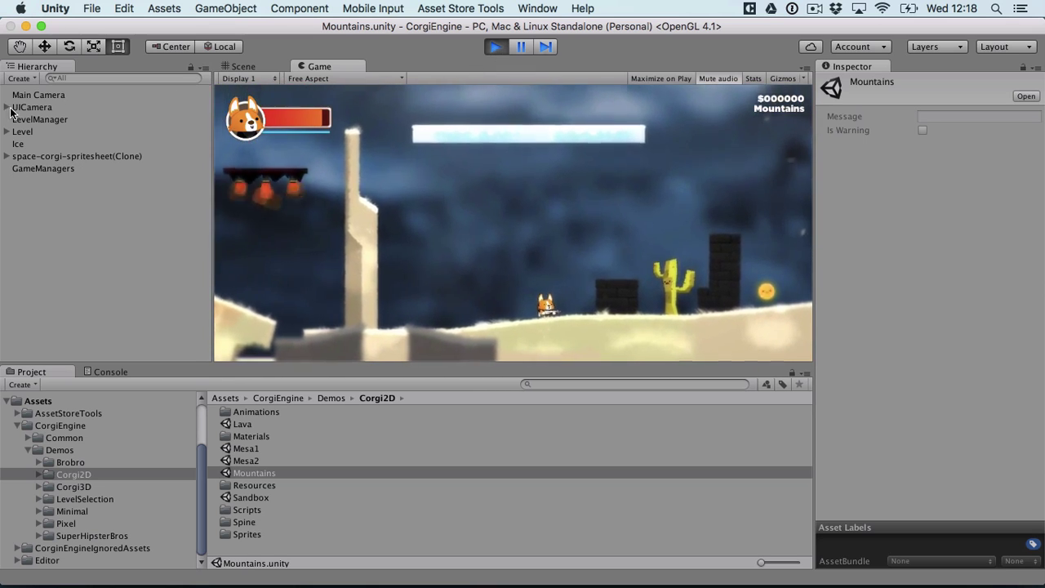
# Expand UICamera and its Canvas in the running scene and activate the FPSCounter object, toggling it off and on again
pyautogui.click(7, 107)
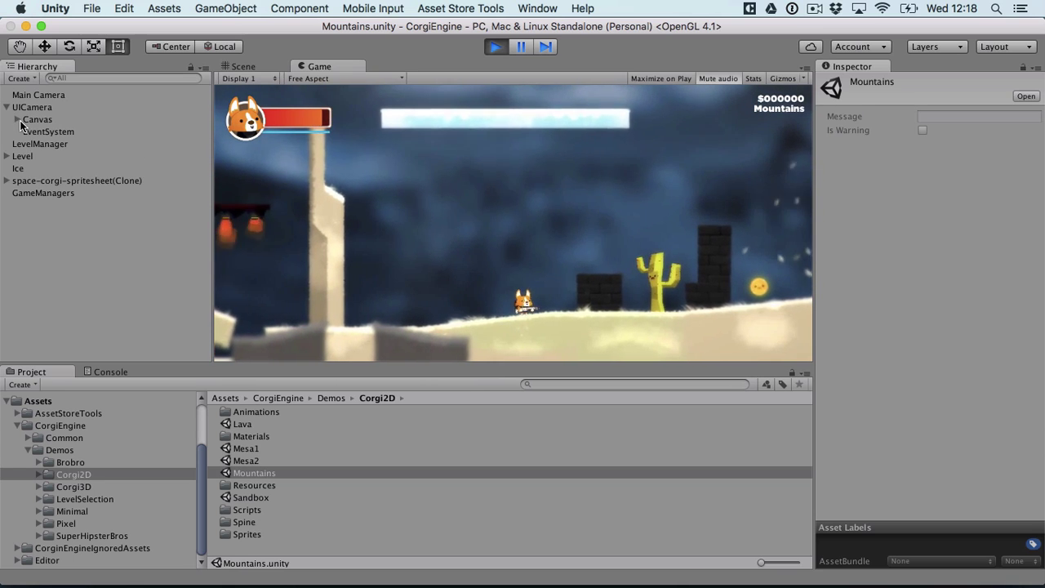
pyautogui.click(17, 119)
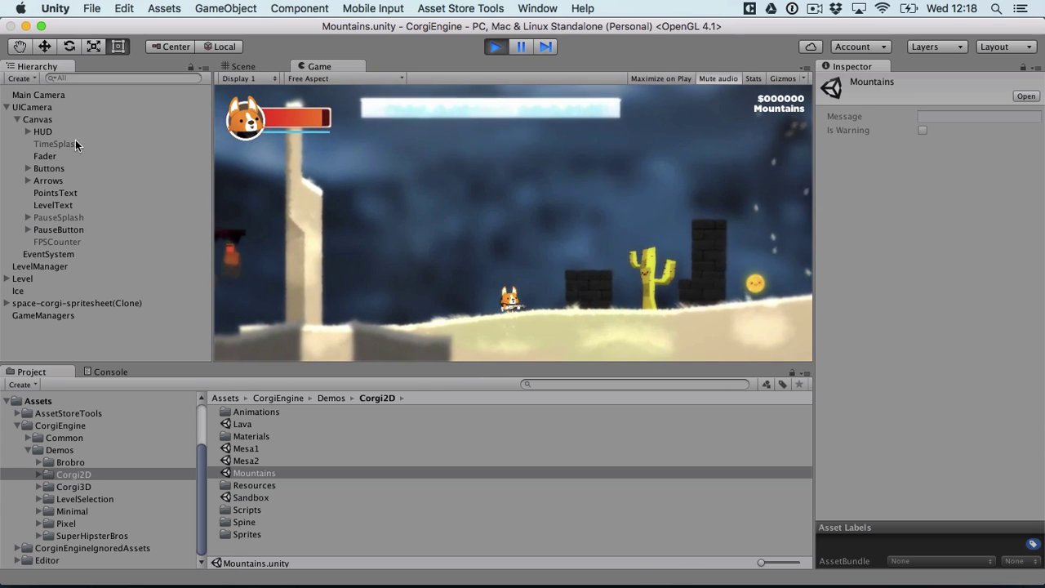
pyautogui.click(57, 241)
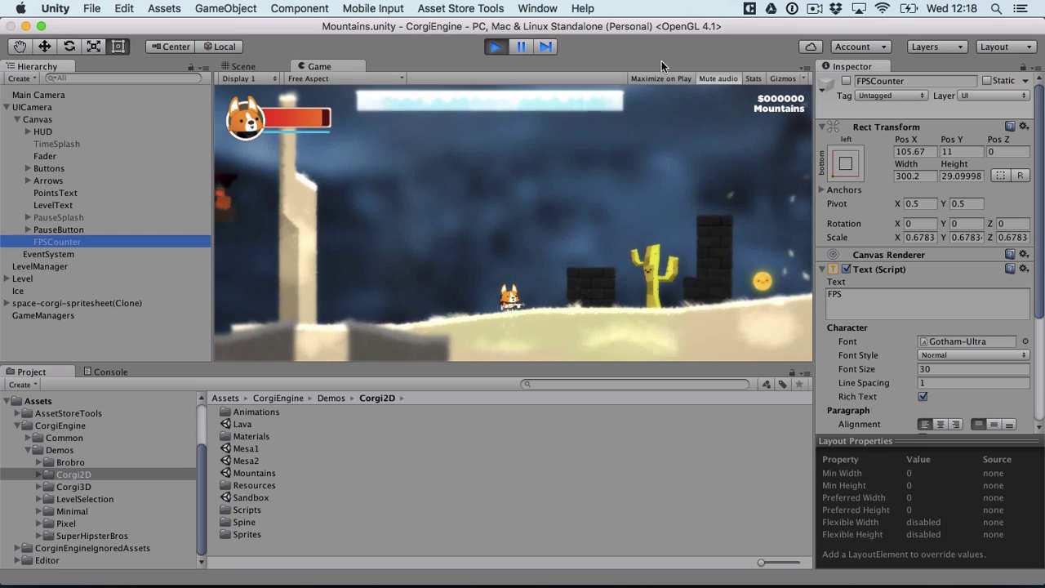
pyautogui.click(846, 81)
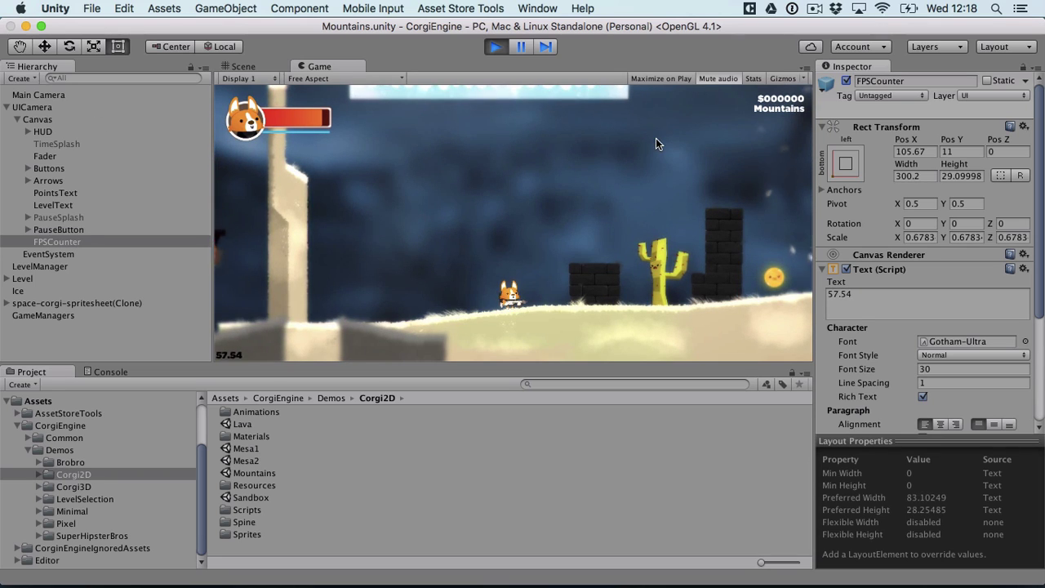
pyautogui.click(846, 81)
pyautogui.click(846, 81)
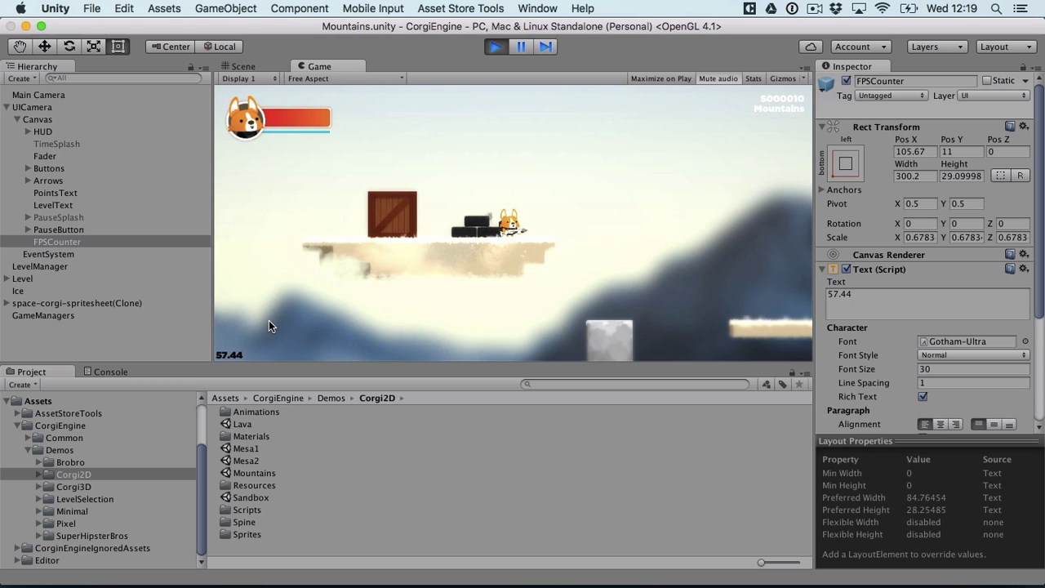
# Playtest with the FPS counter on, jumping right across the floating platforms and back left for coins to the ground below the ice platform
pyautogui.press('Right')
pyautogui.press('space')
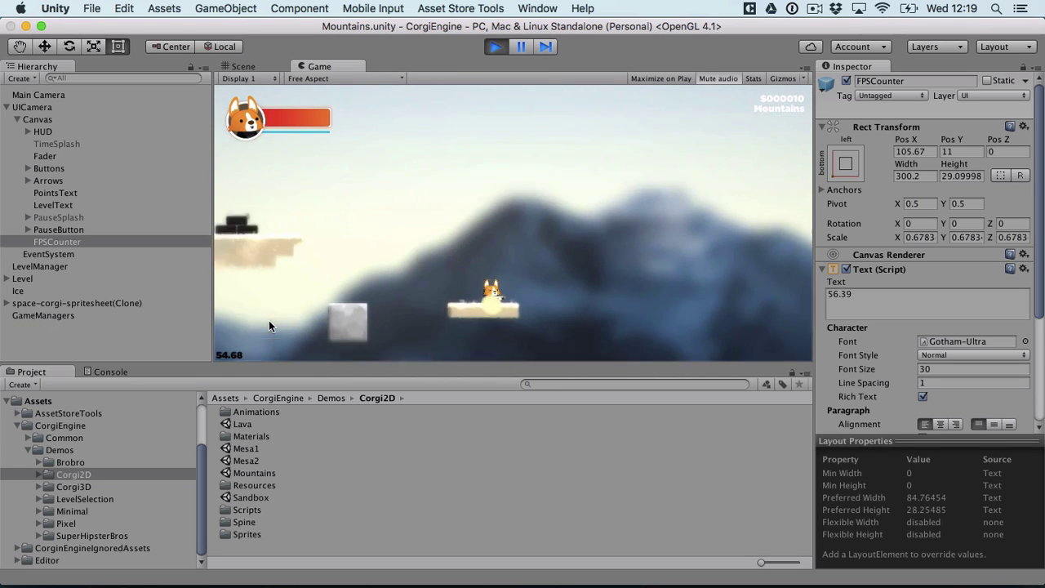
pyautogui.press('Right')
pyautogui.press('space')
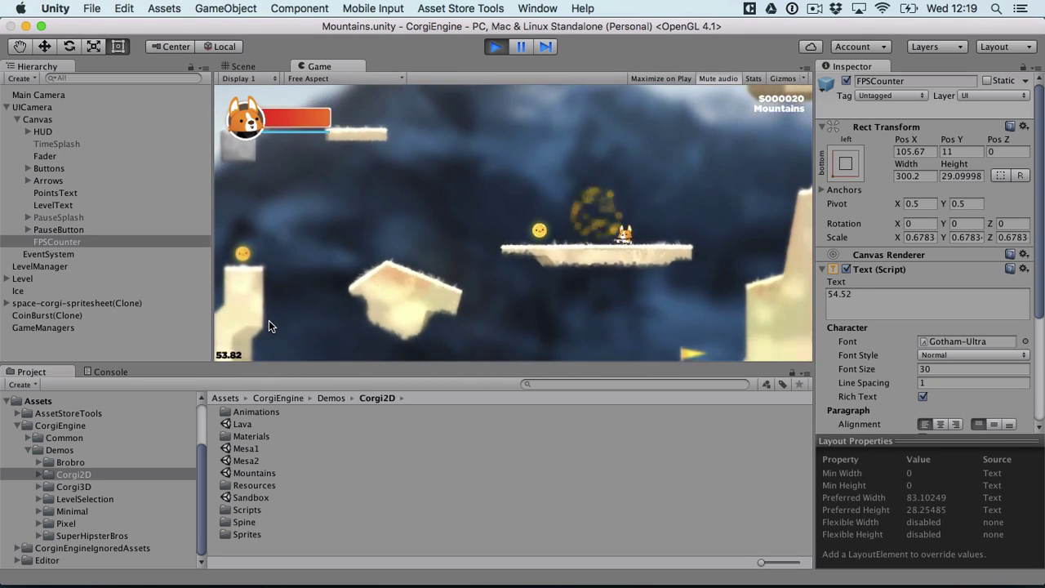
pyautogui.press('Left')
pyautogui.press('space')
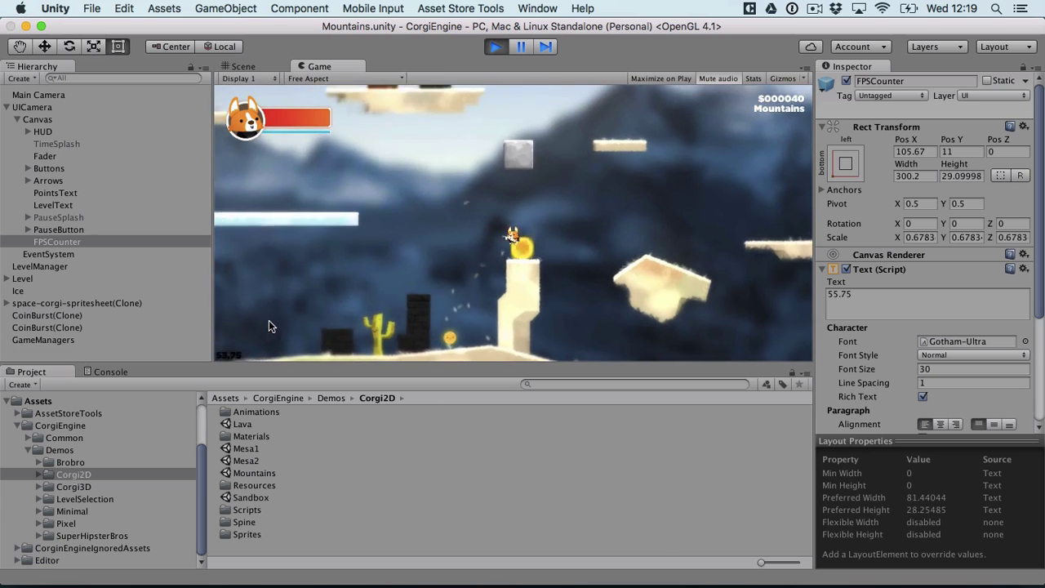
pyautogui.press('Left')
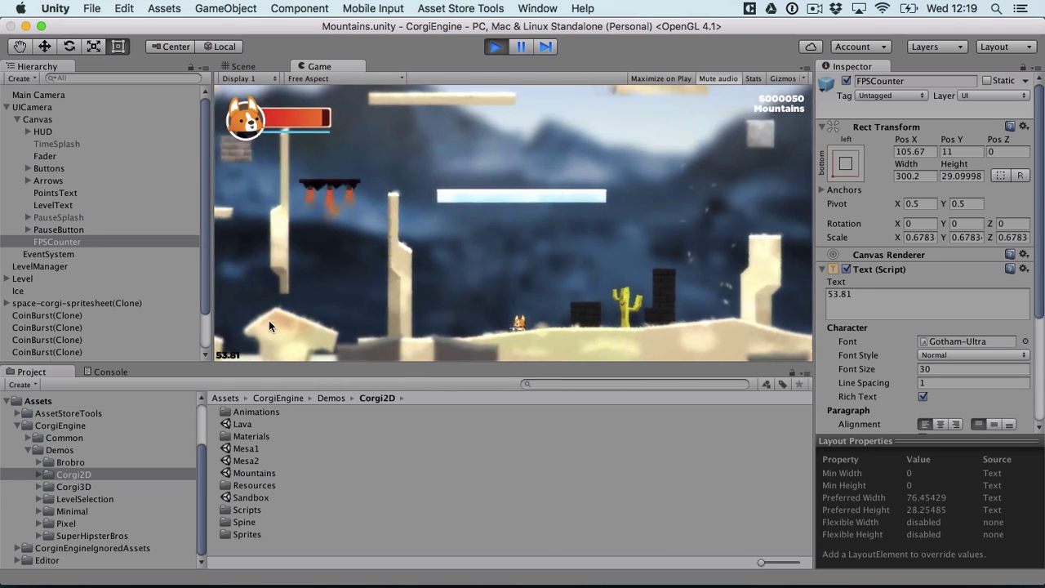